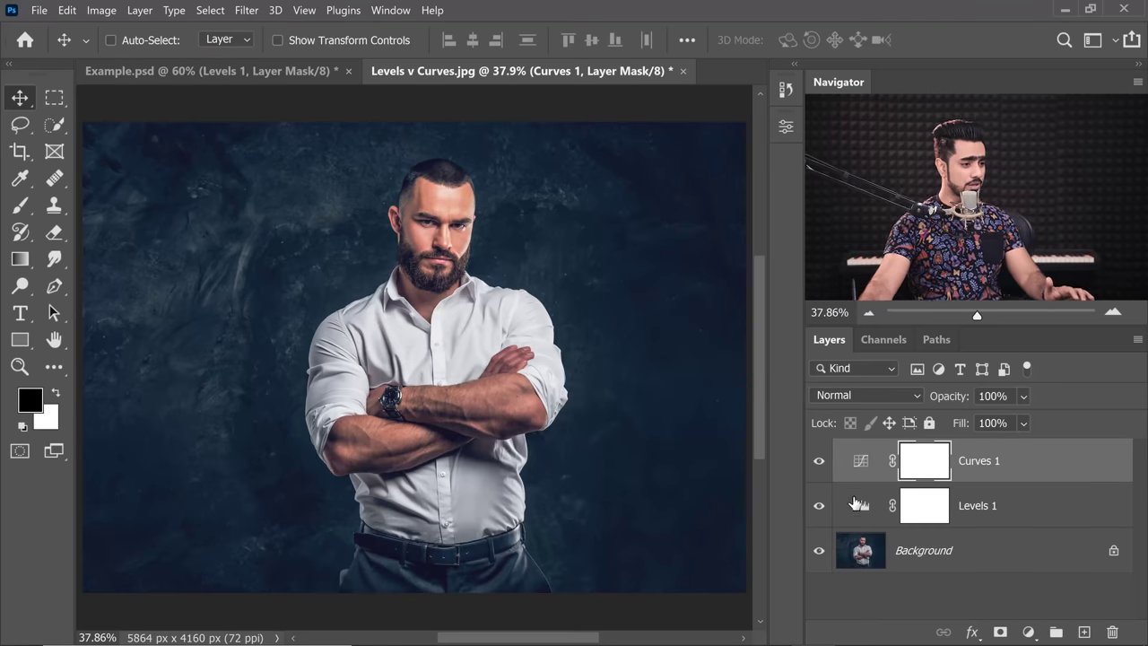
# Try the Enhance Per Channel Contrast, Find Dark & Light Colors and Enhance Monochromatic Contrast auto algorithms on the Levels 1 adjustment.
pyautogui.click(861, 505)
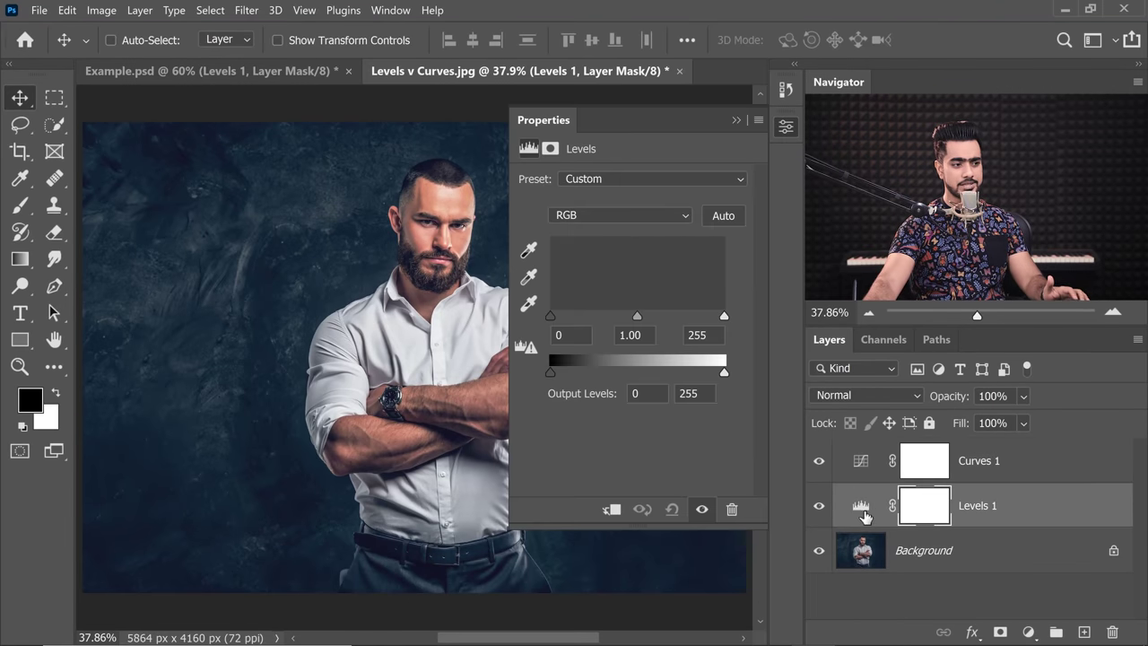
pyautogui.click(758, 119)
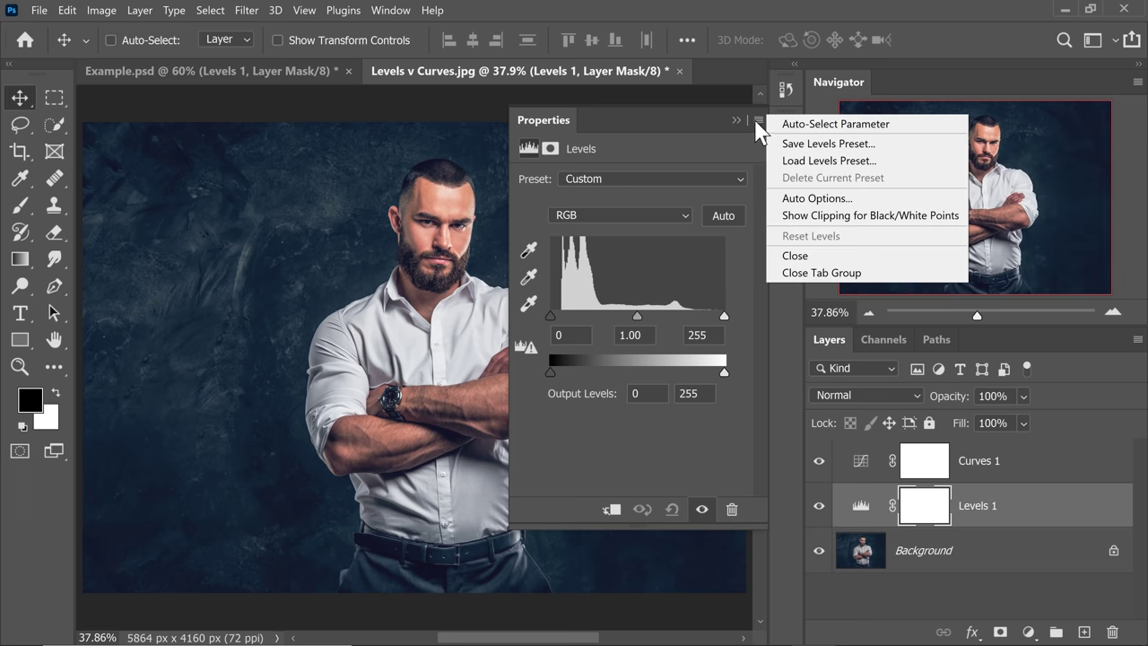
pyautogui.click(799, 197)
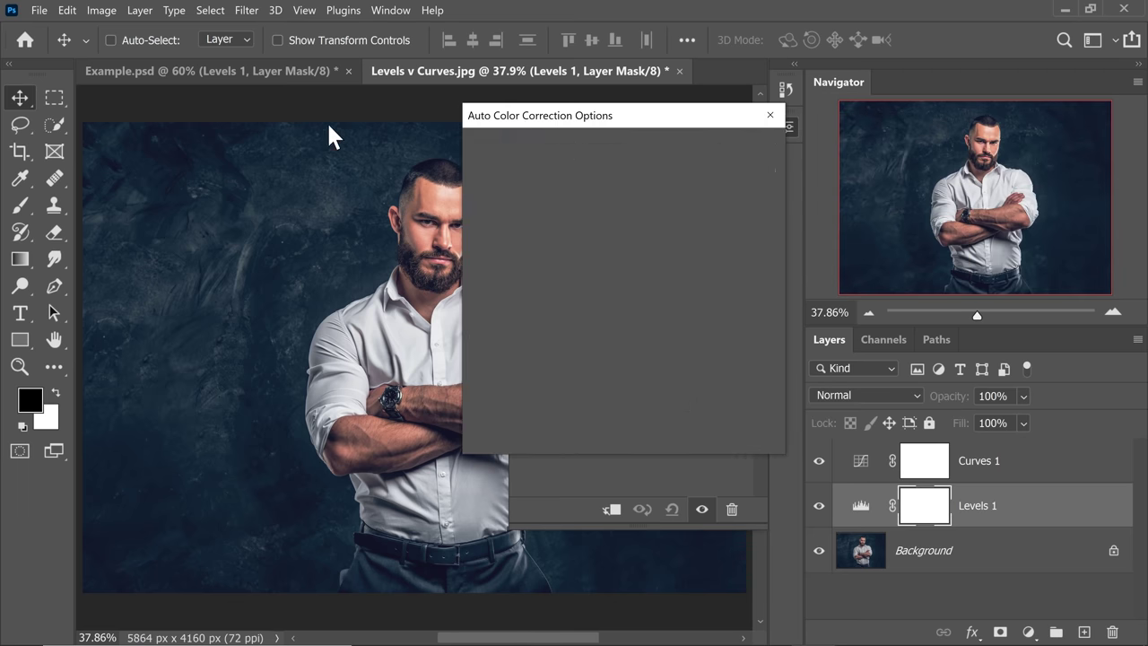
pyautogui.moveTo(520, 128); pyautogui.dragTo(672, 164)
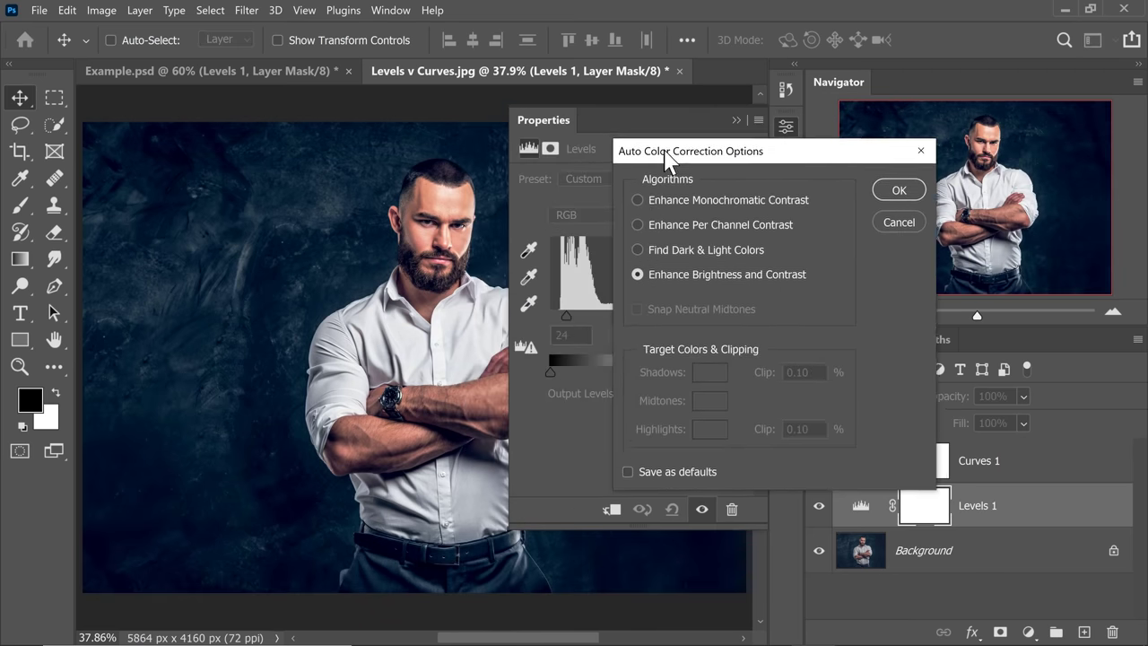
pyautogui.click(638, 224)
pyautogui.click(637, 250)
pyautogui.click(638, 199)
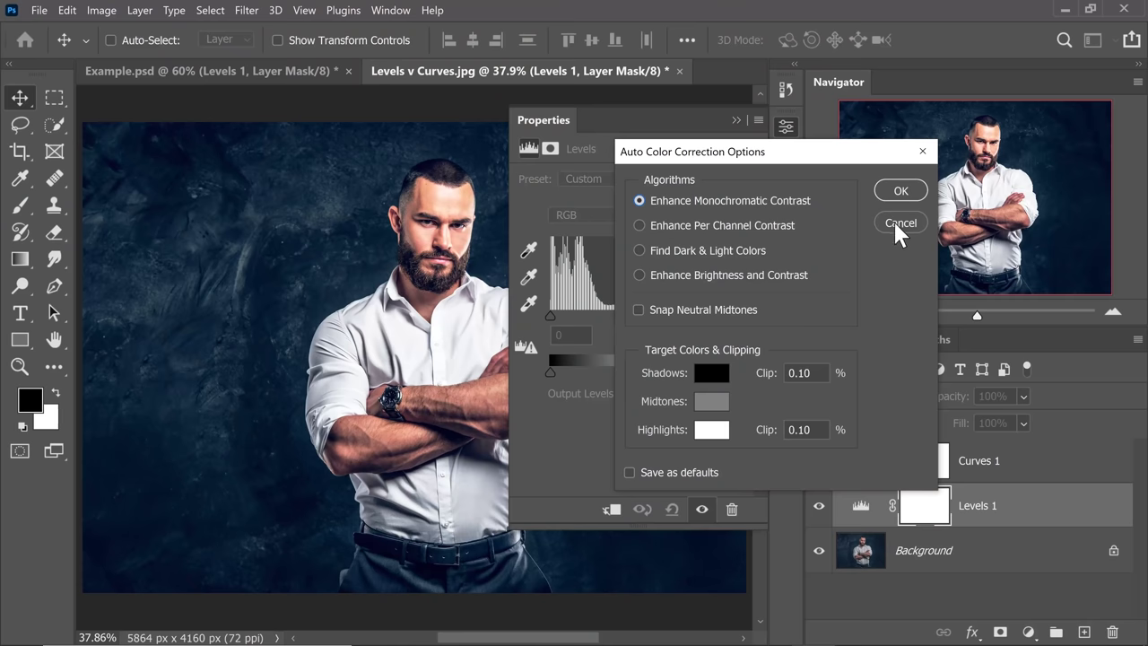
pyautogui.click(897, 224)
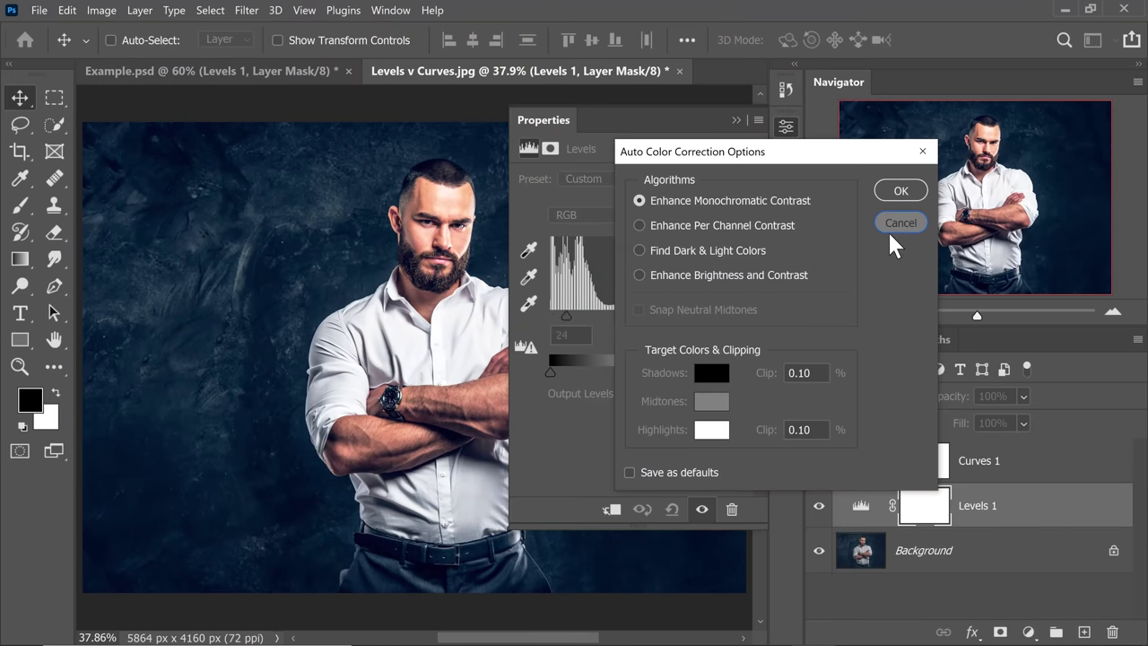
# Open the auto color correction options of the Curves 1 adjustment to examine its algorithms.
pyautogui.click(861, 464)
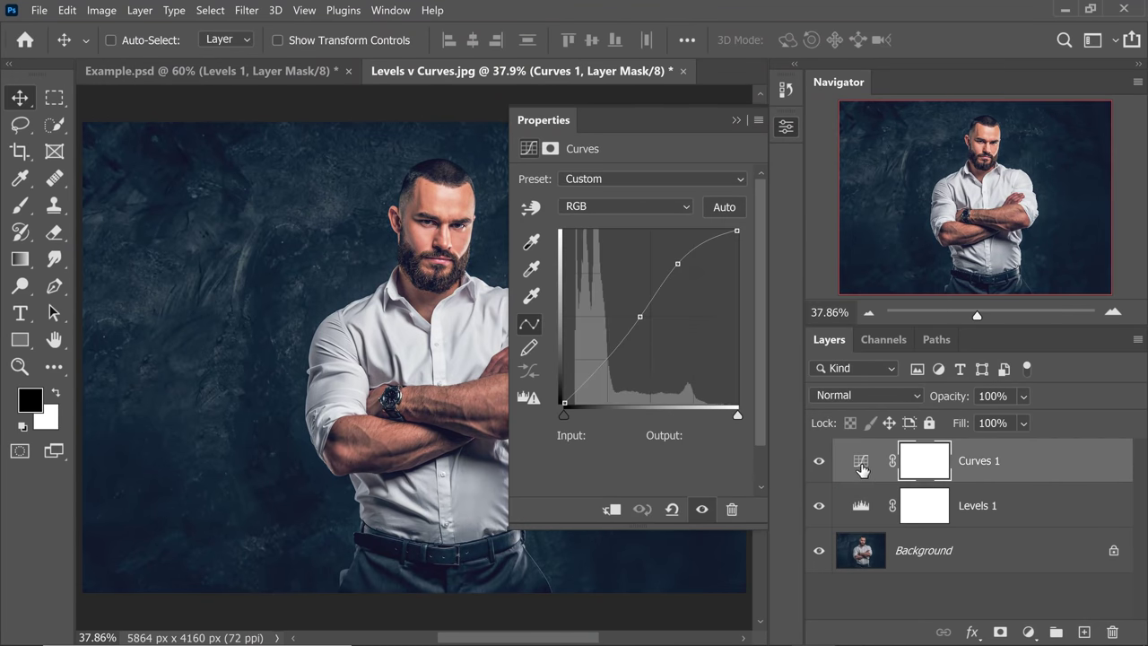
pyautogui.click(759, 121)
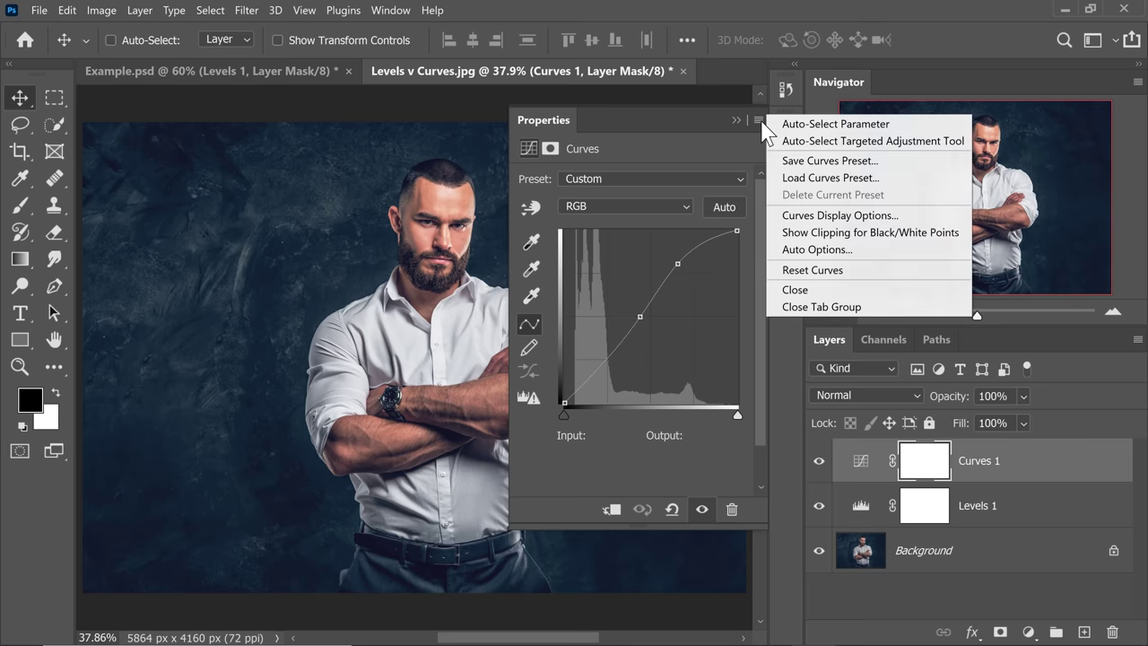
pyautogui.click(786, 251)
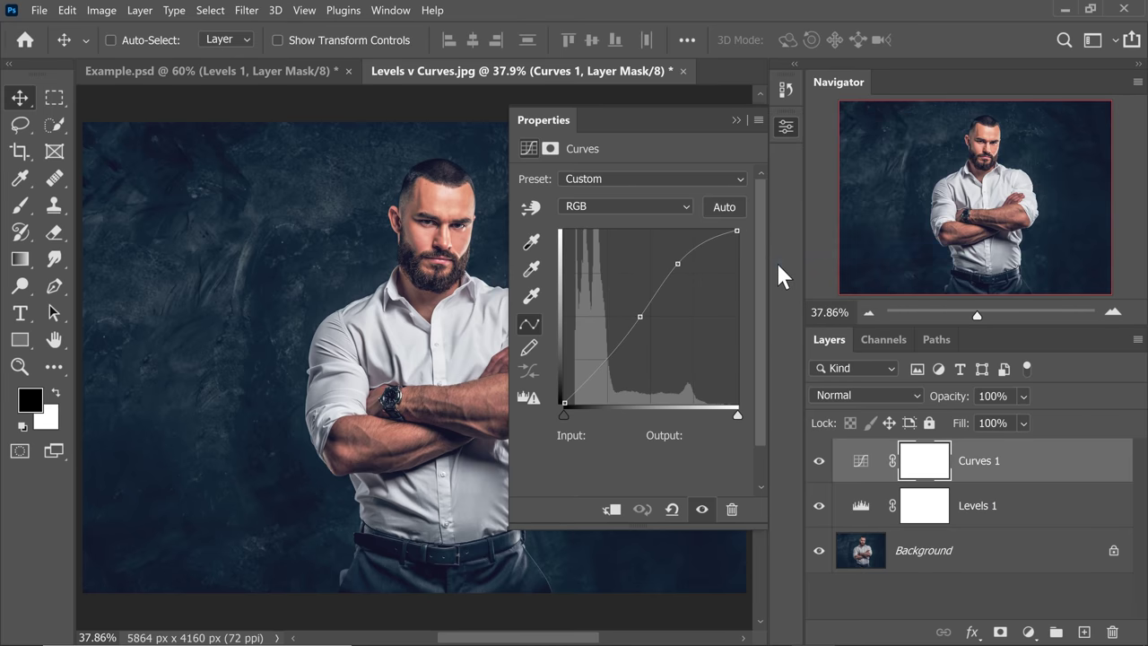
pyautogui.click(679, 251)
pyautogui.click(703, 205)
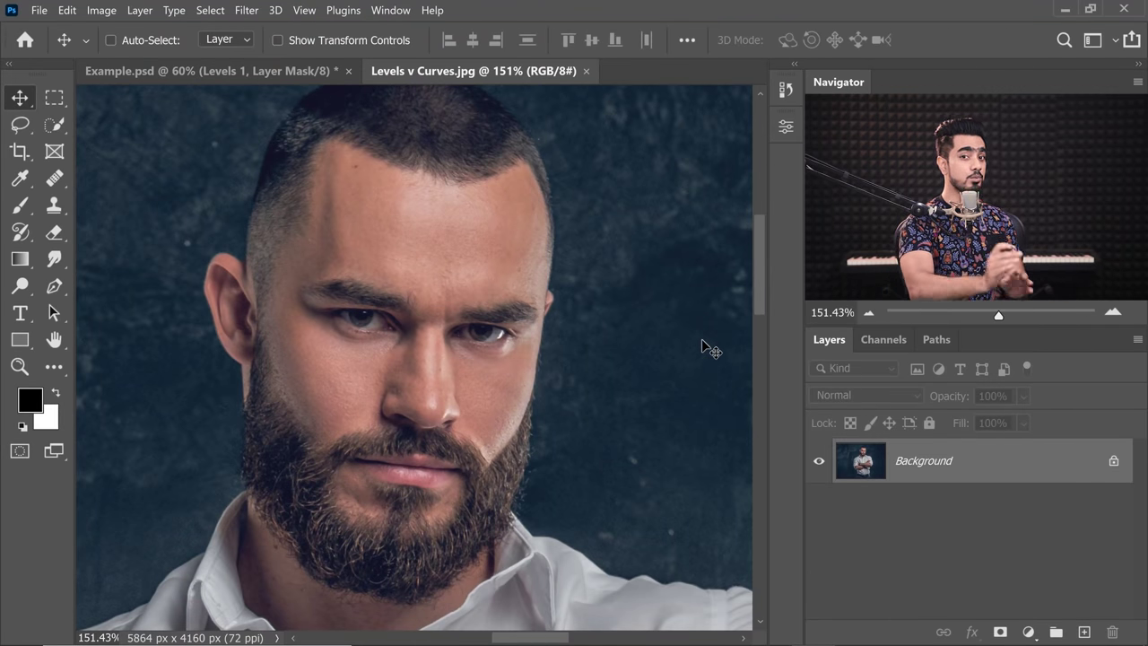
# Add a Levels adjustment layer above the Background, trying its shadow, highlight and midtone input sliders before resetting it to Default.
pyautogui.click(1029, 631)
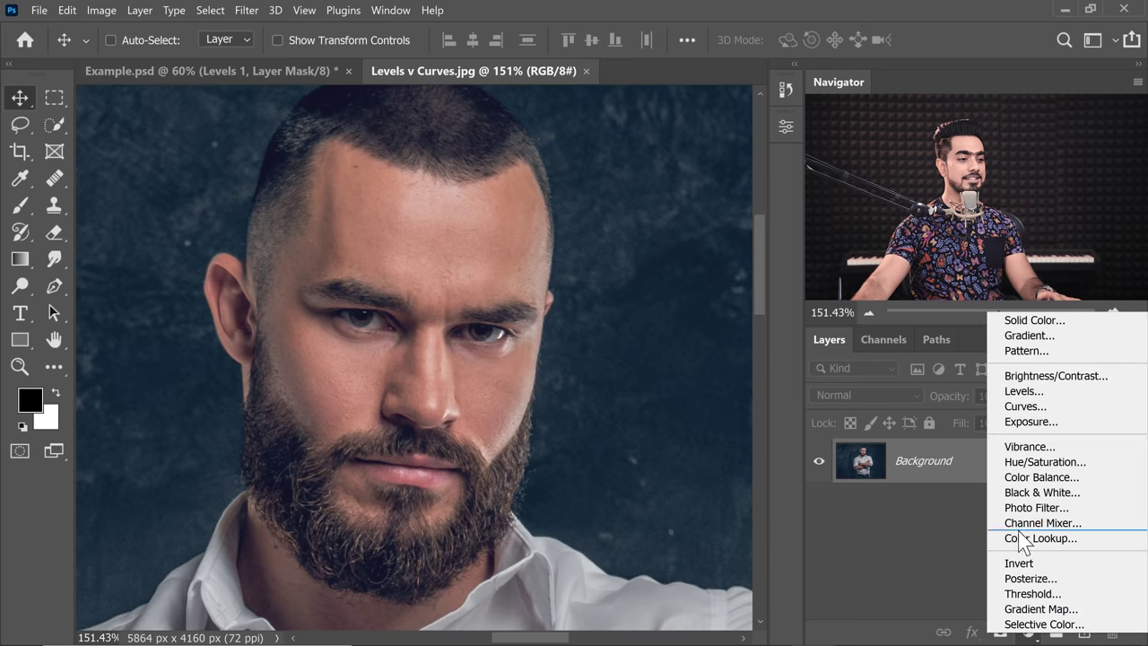
pyautogui.click(1032, 395)
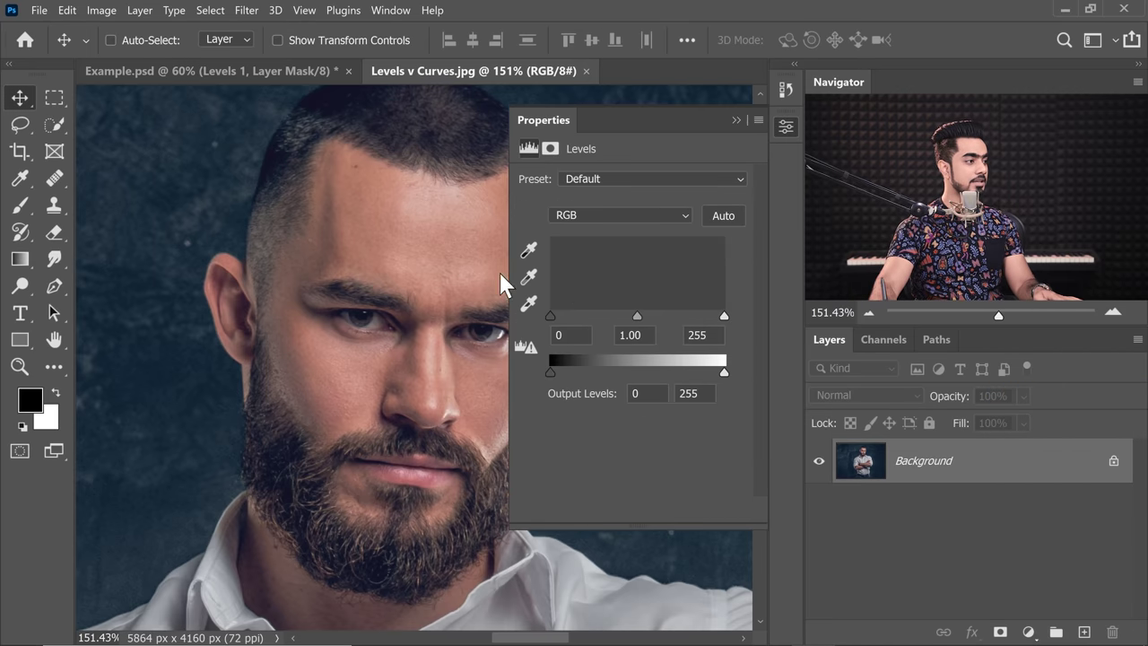
pyautogui.moveTo(551, 313)
pyautogui.mouseDown()
pyautogui.moveTo(575, 314)
pyautogui.moveTo(543, 316)
pyautogui.mouseUp()
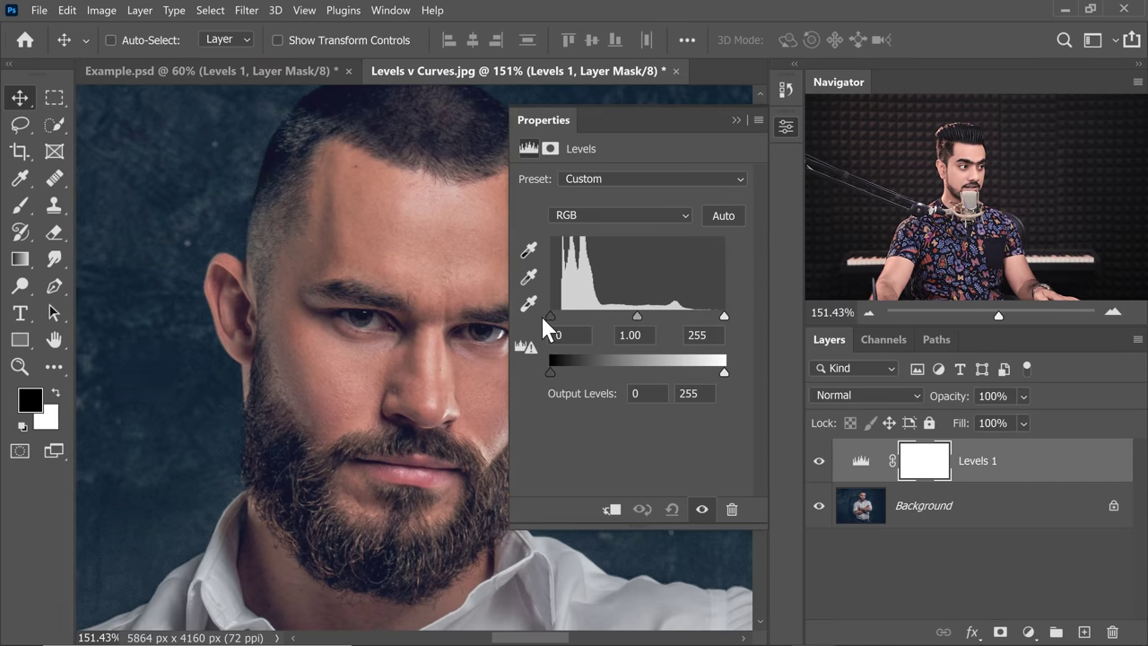
pyautogui.moveTo(708, 318); pyautogui.dragTo(722, 315)
pyautogui.moveTo(639, 316)
pyautogui.mouseDown()
pyautogui.moveTo(660, 319)
pyautogui.moveTo(650, 321)
pyautogui.mouseUp()
pyautogui.click(672, 508)
# Add a Curves adjustment layer above Levels 1, keeping the RGB channel.
pyautogui.click(1027, 631)
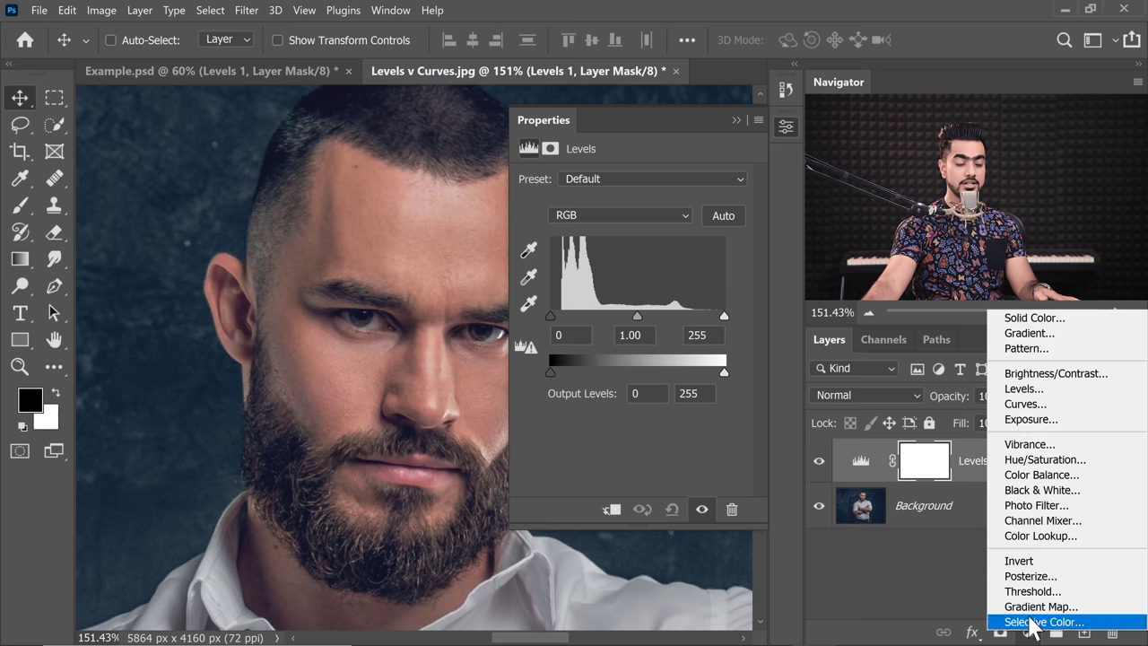
pyautogui.click(1024, 406)
pyautogui.moveTo(461, 288); pyautogui.dragTo(402, 305)
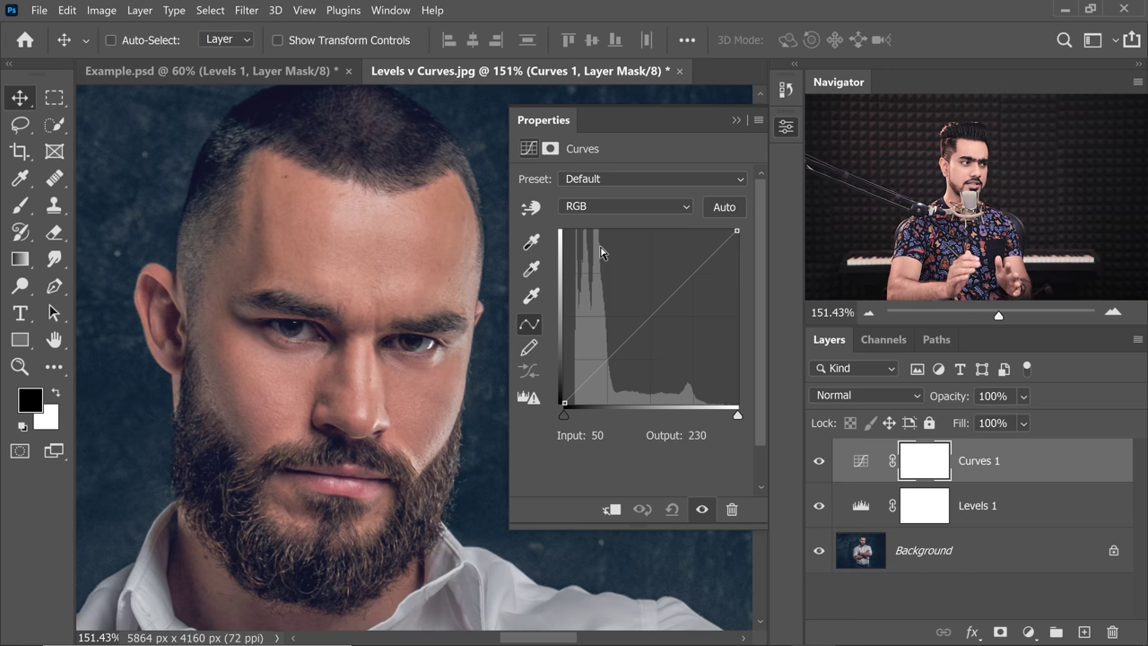
pyautogui.click(595, 207)
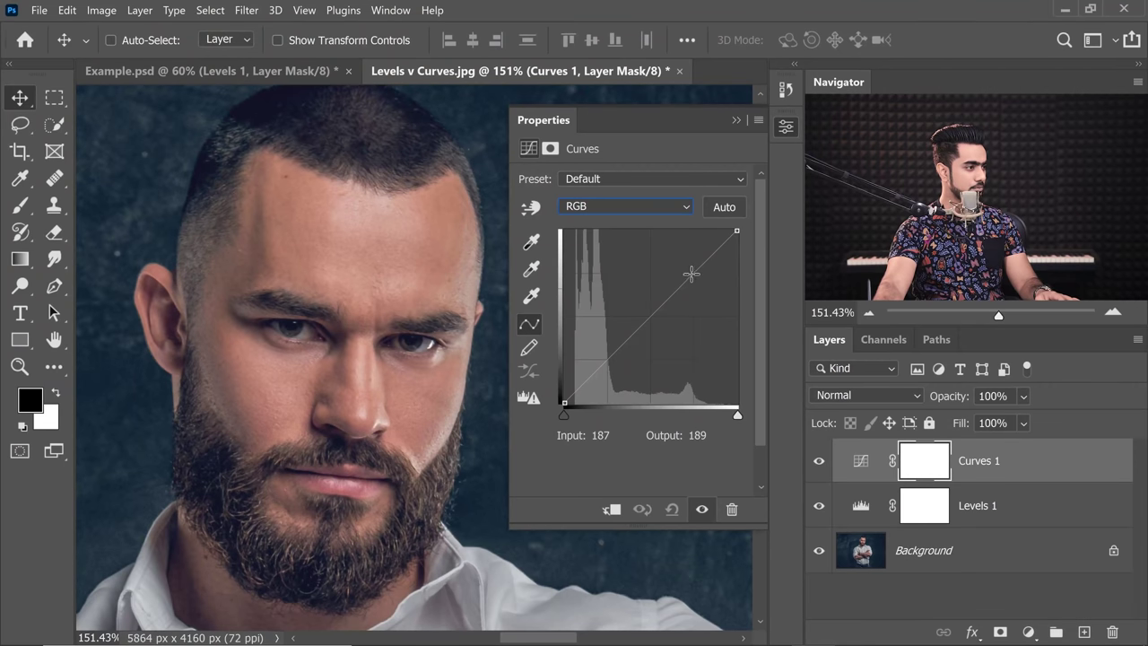
# Shape the RGB curve with four points at input/output 178/197, 133/131, 69/73 and 38/31.
pyautogui.moveTo(691, 273); pyautogui.dragTo(685, 270)
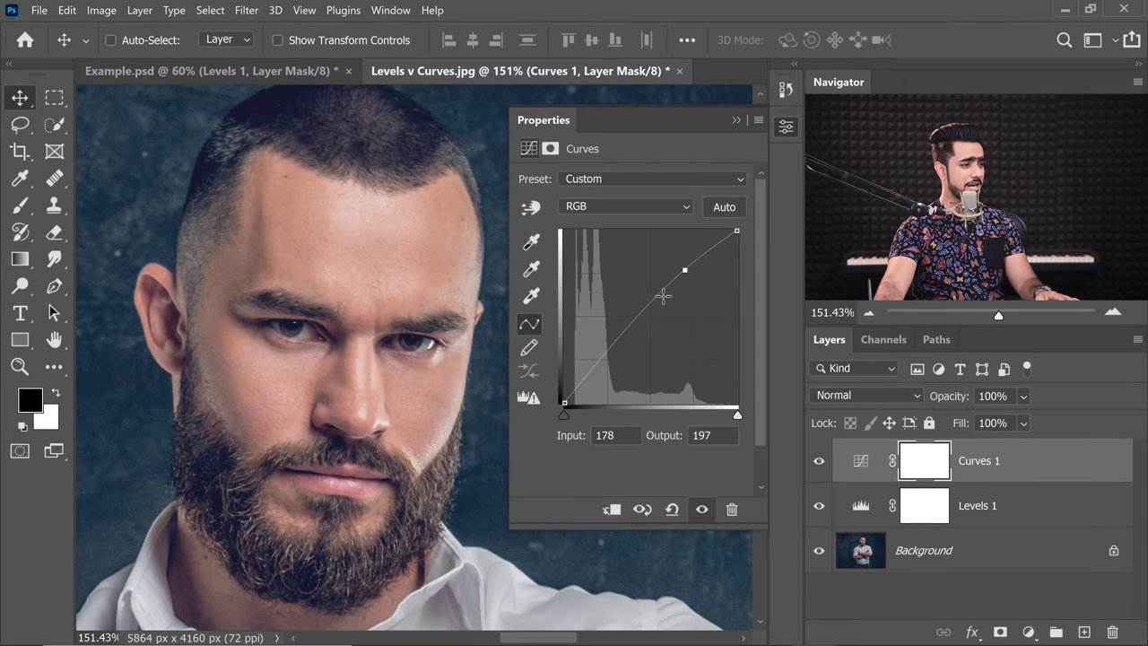
pyautogui.moveTo(648, 309); pyautogui.dragTo(656, 313)
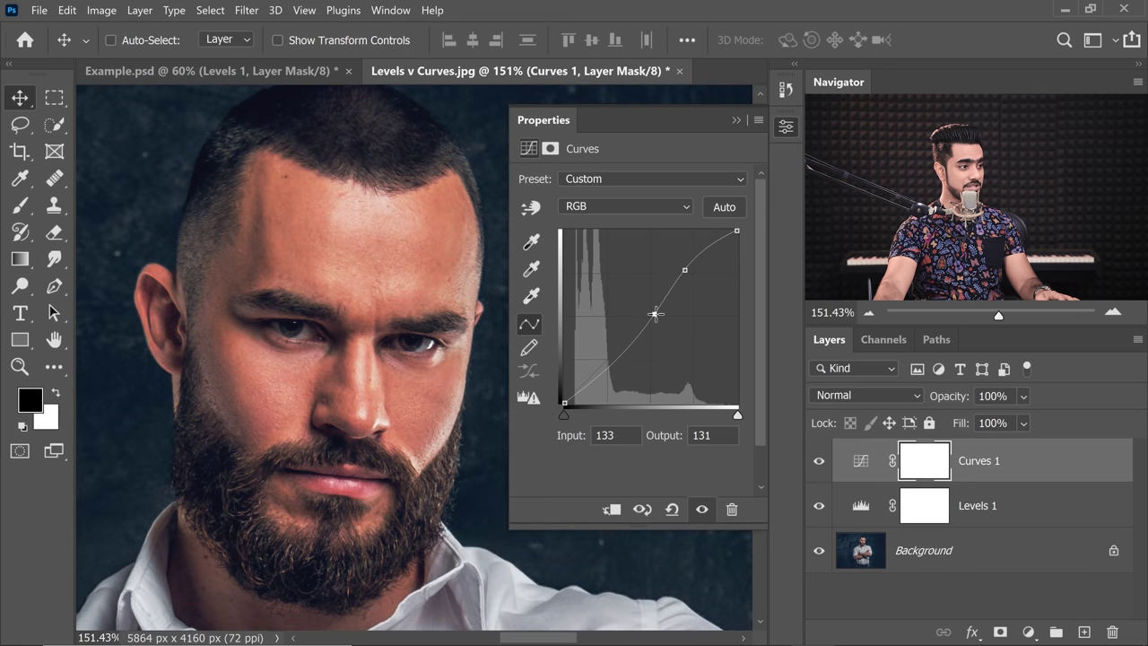
pyautogui.moveTo(620, 356); pyautogui.dragTo(611, 353)
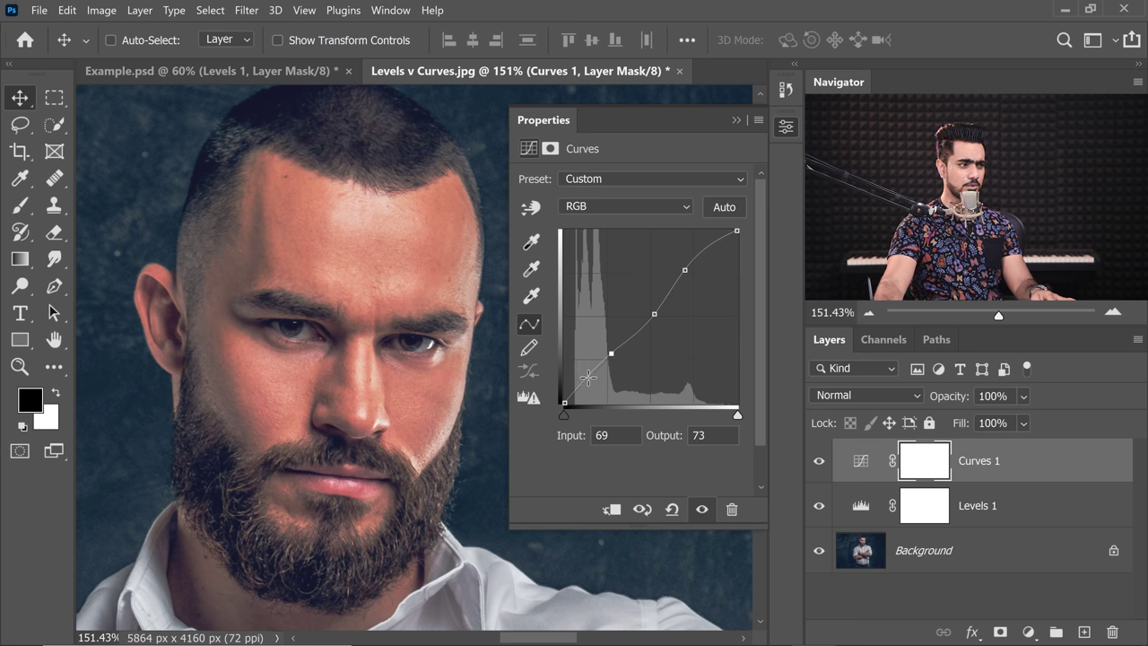
pyautogui.moveTo(587, 377); pyautogui.dragTo(591, 382)
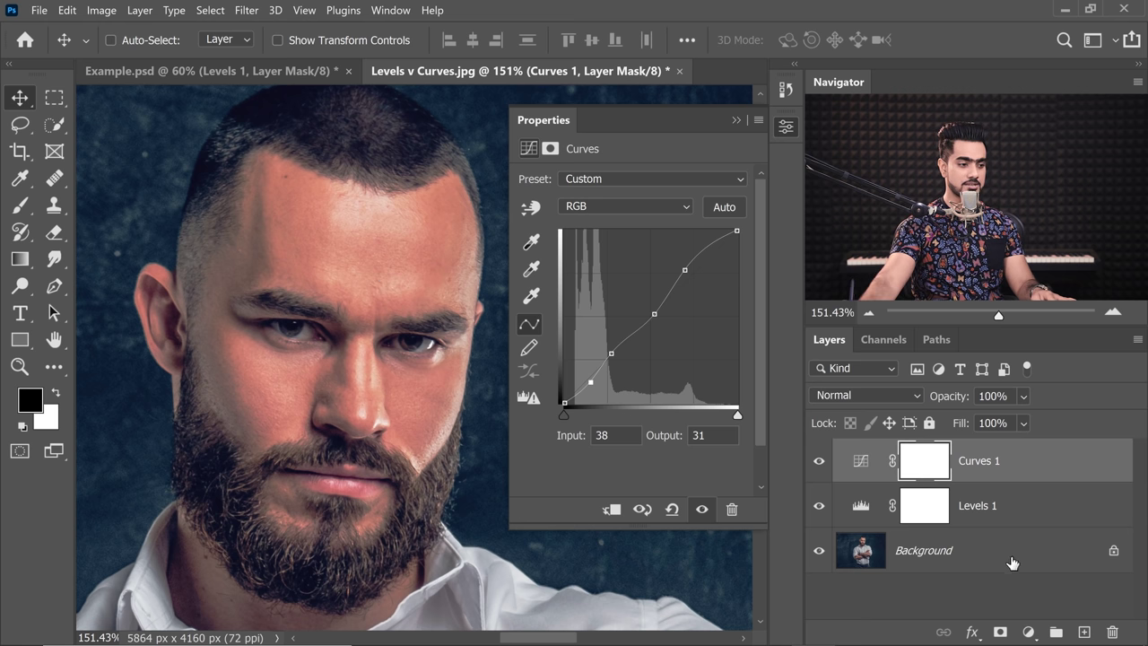
# Add a Black & White adjustment layer with default settings above Curves 1.
pyautogui.click(1029, 631)
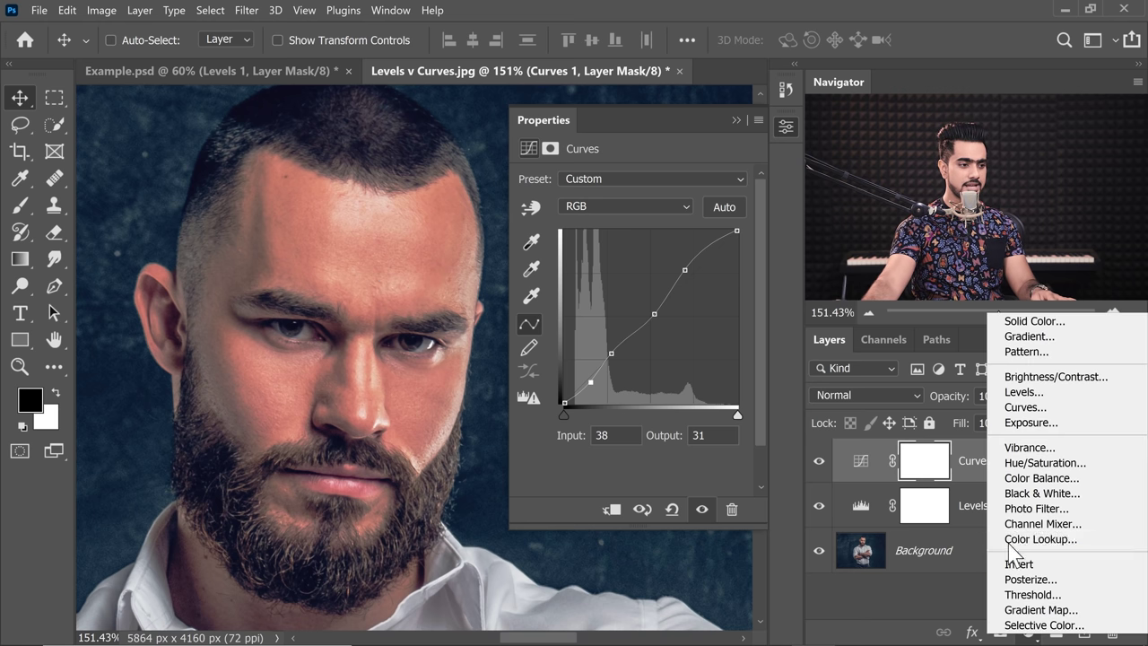
pyautogui.click(1027, 494)
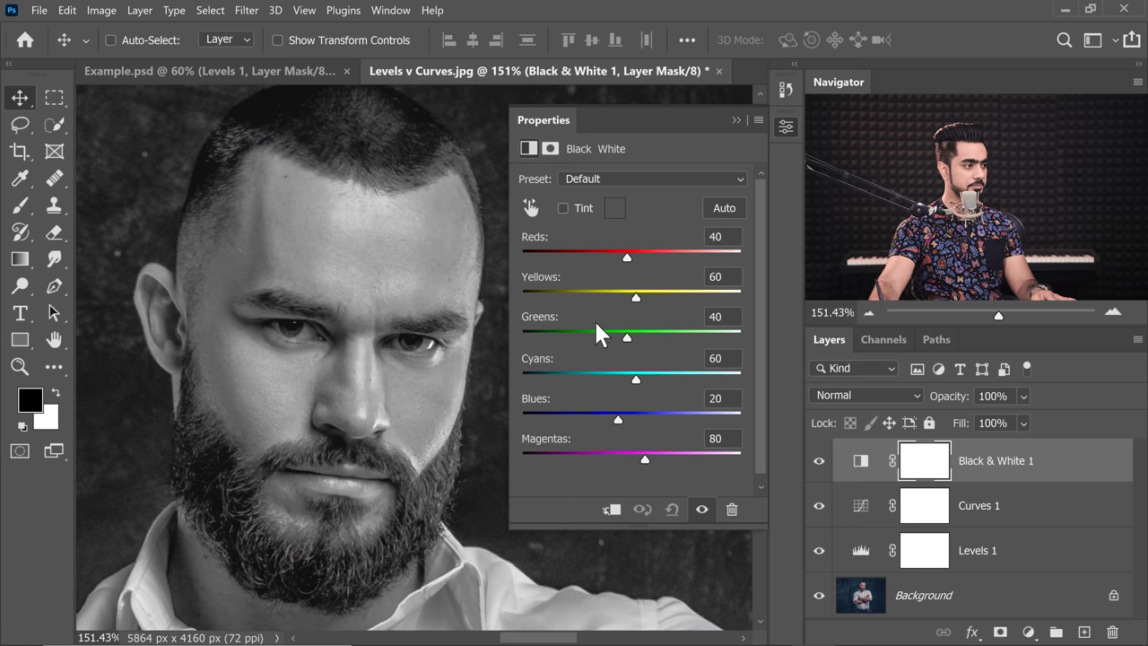
# Refine the shadow and midtone points of the Curves 1 adjustment, moving the shadow point to input 36, output 27.
pyautogui.click(863, 505)
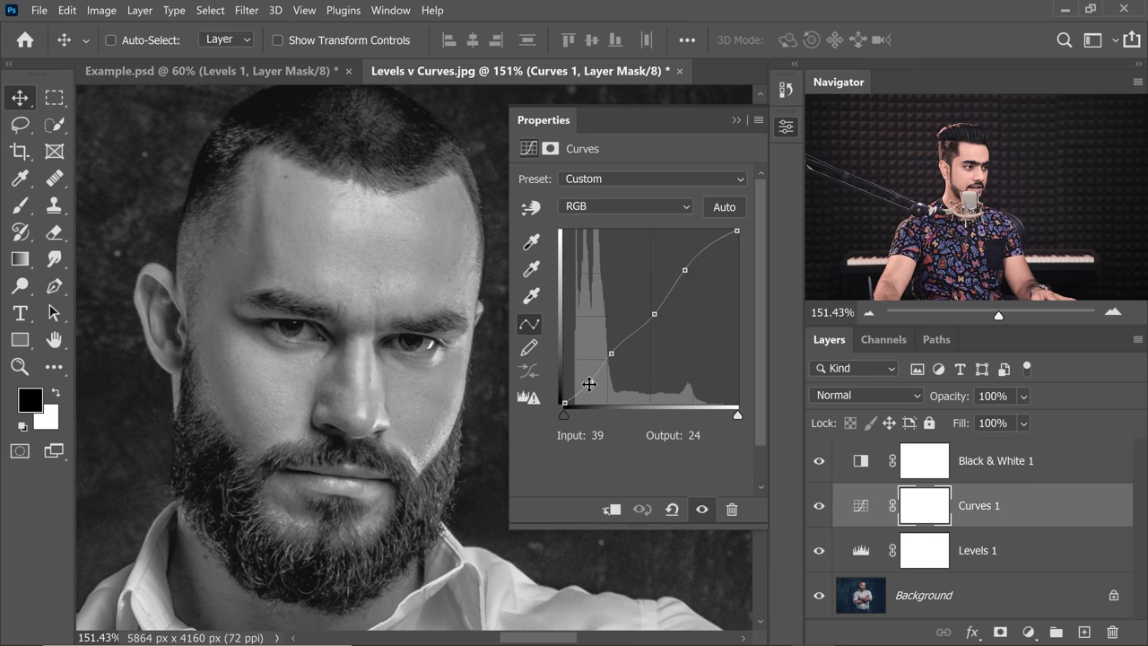
pyautogui.click(589, 384)
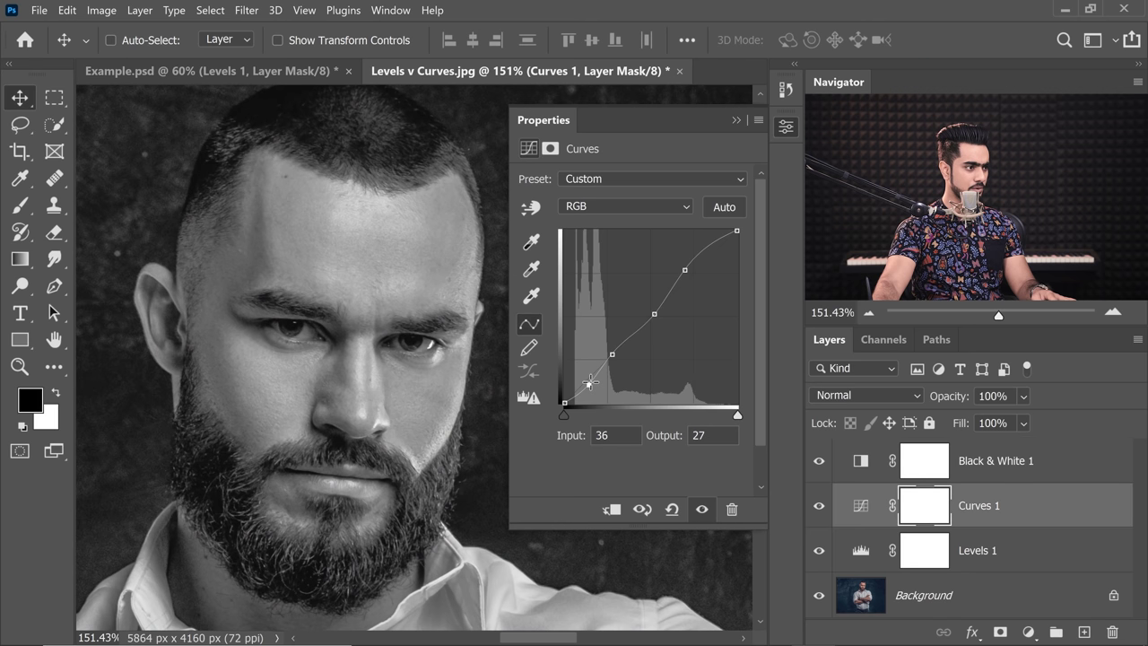
pyautogui.click(656, 315)
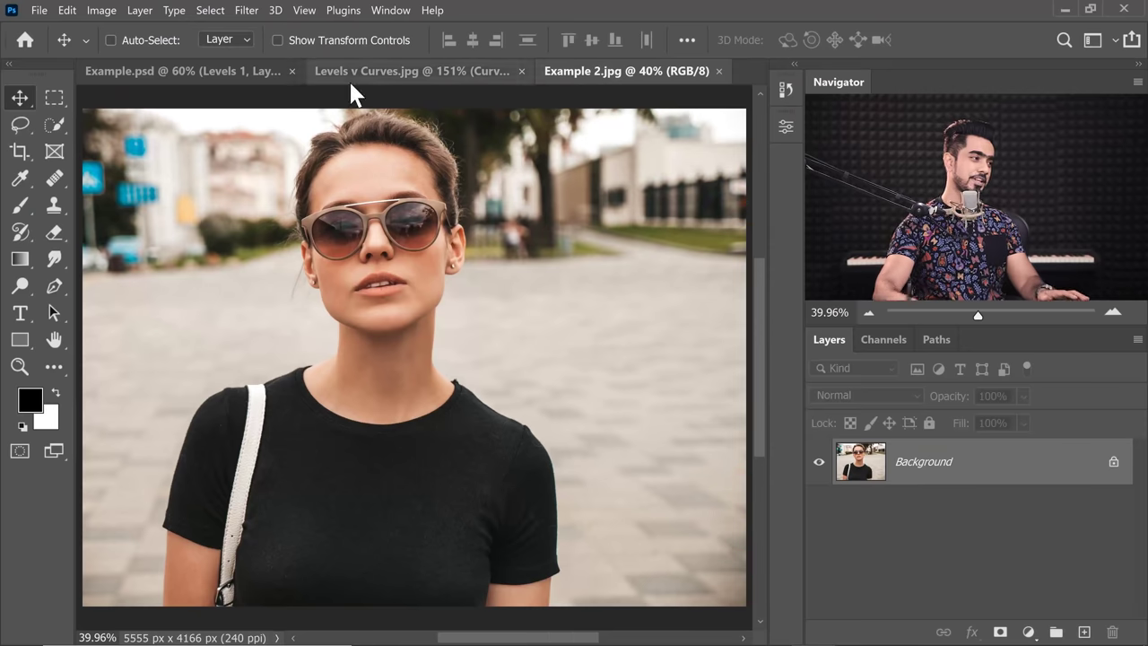
# Add a Levels adjustment layer to Example 2.jpg and set its midtone to 0.94, leaving the black and white inputs at 0 and 255.
pyautogui.moveTo(415, 176); pyautogui.dragTo(380, 174)
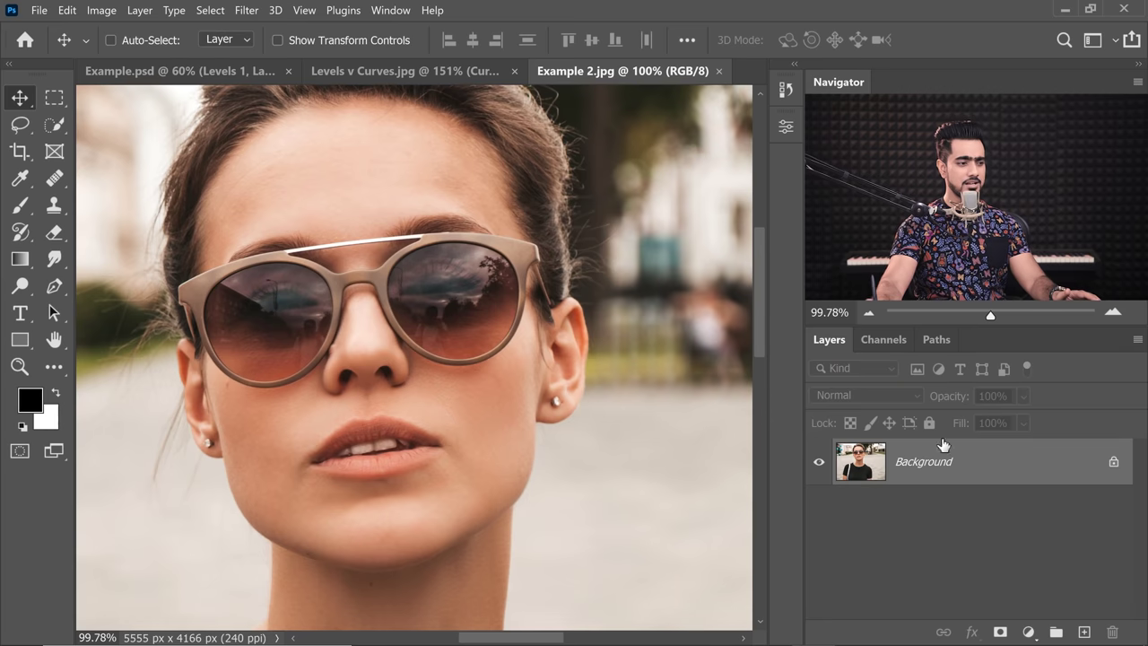
pyautogui.click(1030, 631)
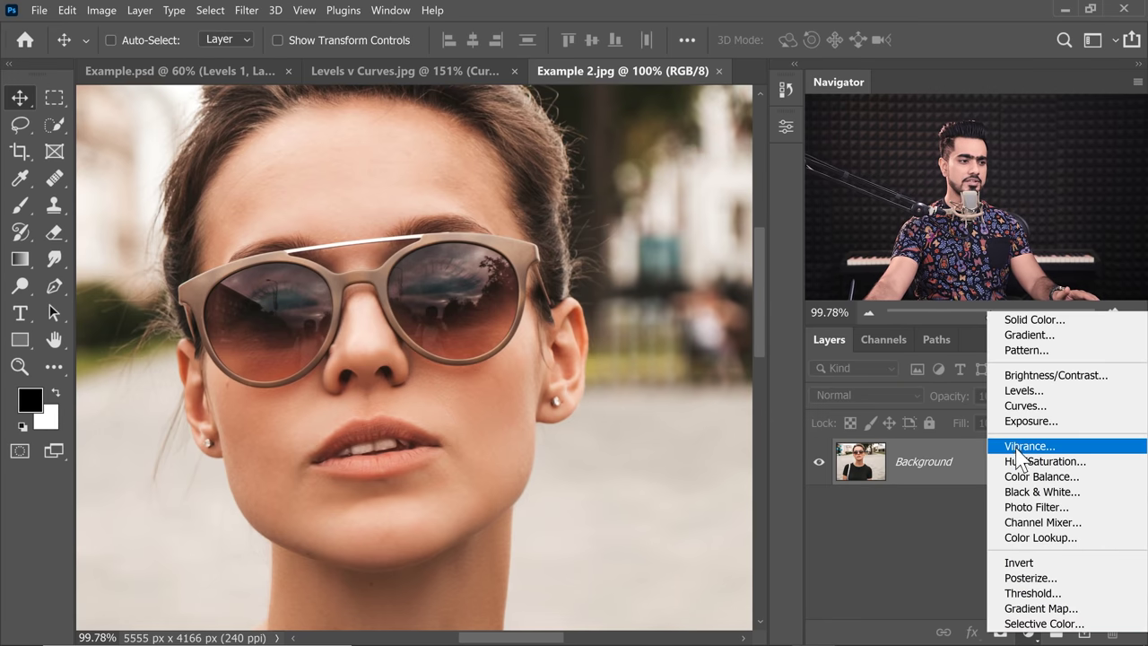
pyautogui.click(1024, 406)
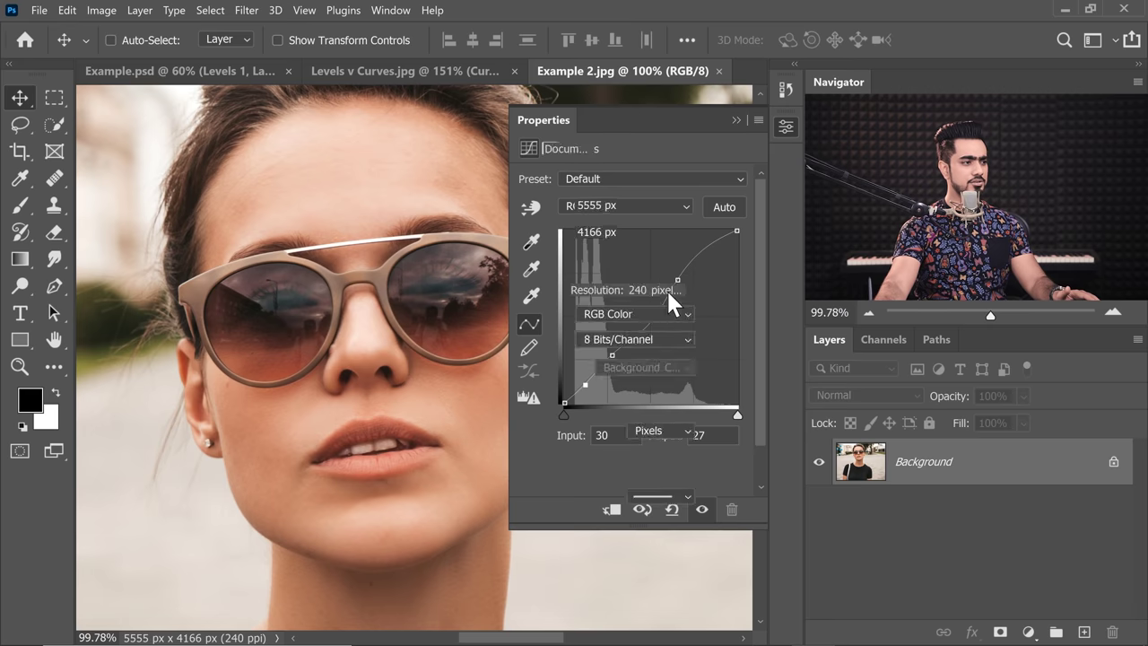
pyautogui.moveTo(634, 311); pyautogui.dragTo(644, 314)
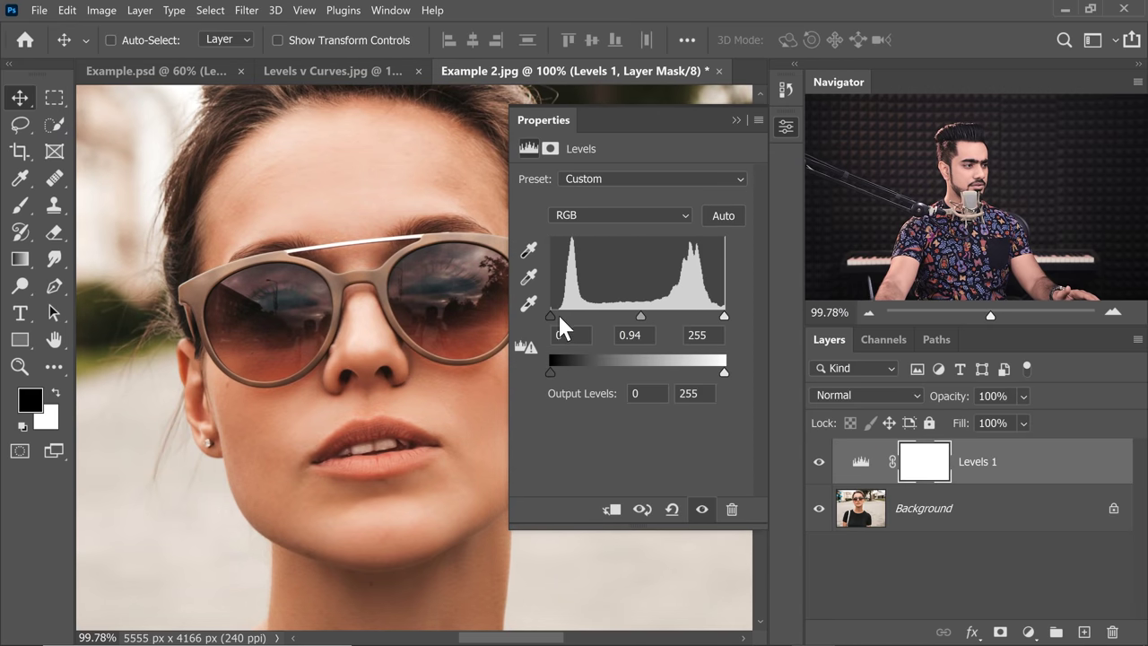
pyautogui.moveTo(546, 313)
pyautogui.mouseDown()
pyautogui.moveTo(565, 318)
pyautogui.moveTo(550, 316)
pyautogui.mouseUp()
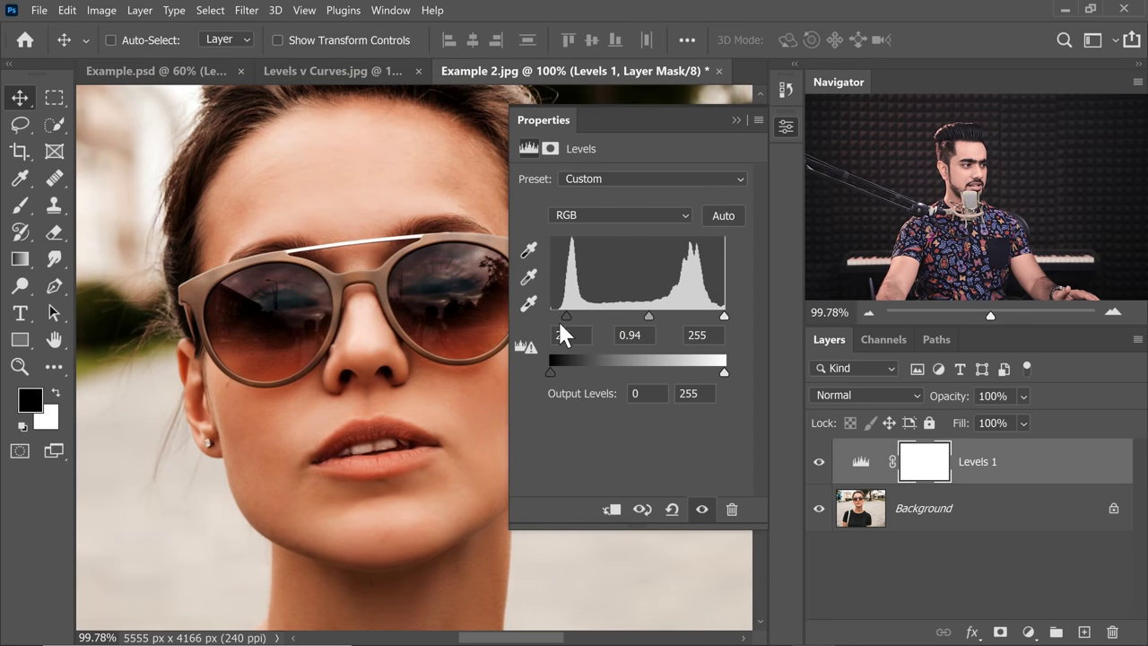
pyautogui.moveTo(710, 316); pyautogui.dragTo(725, 317)
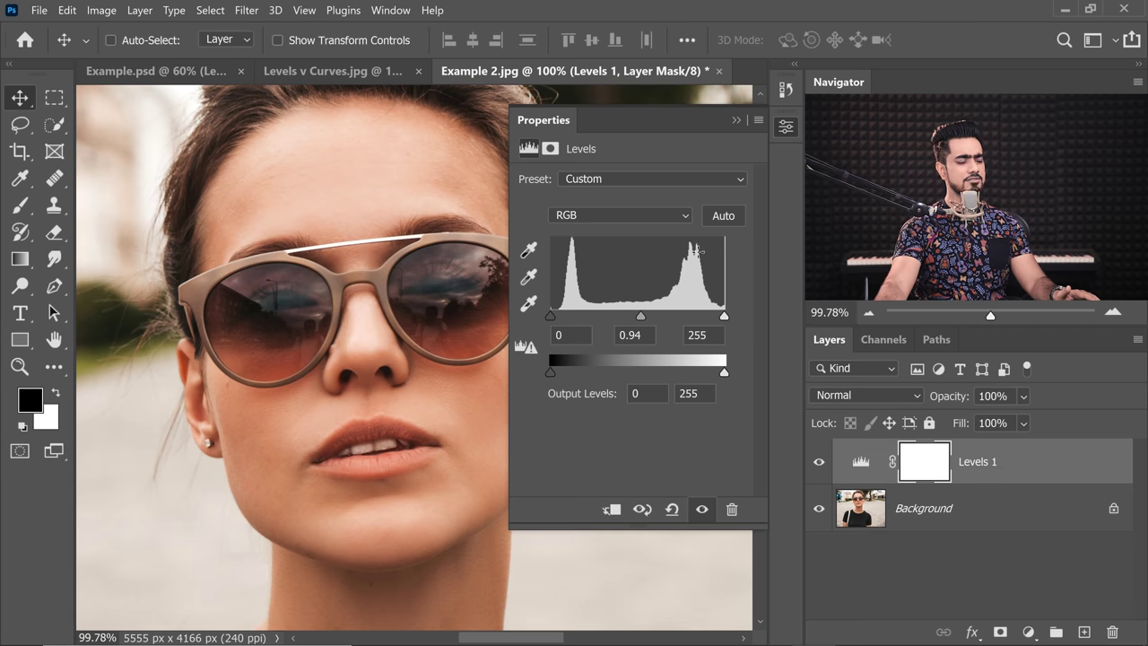
# Hide the Levels 1 layer and add a Curves adjustment layer above it.
pyautogui.click(736, 120)
pyautogui.click(819, 463)
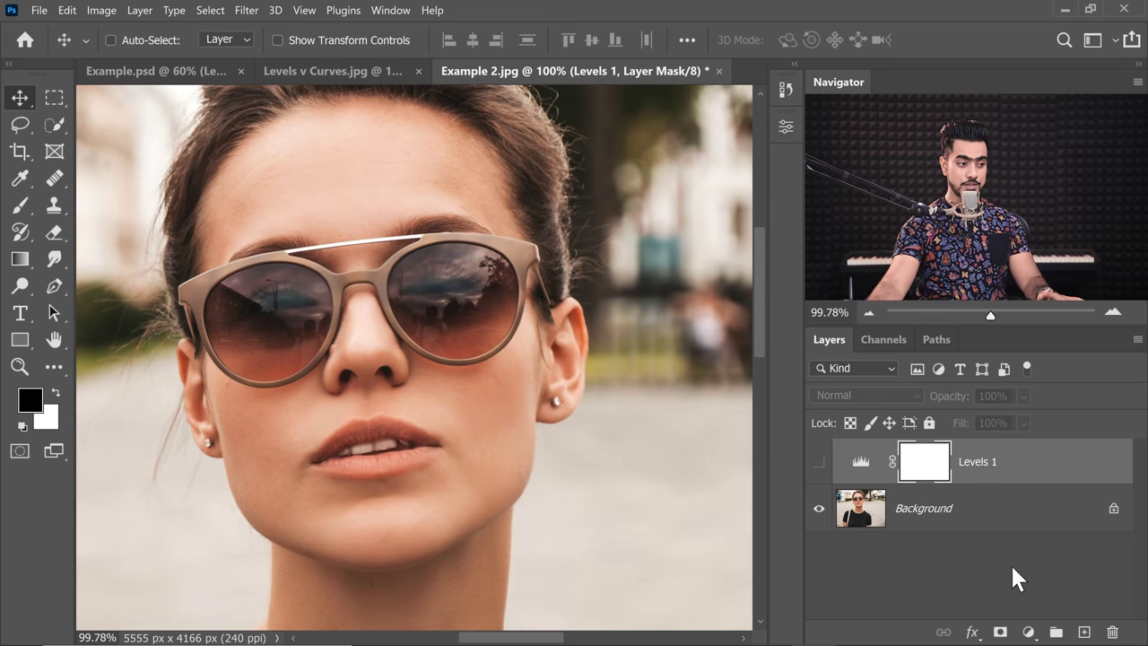
pyautogui.click(1029, 631)
pyautogui.click(1034, 408)
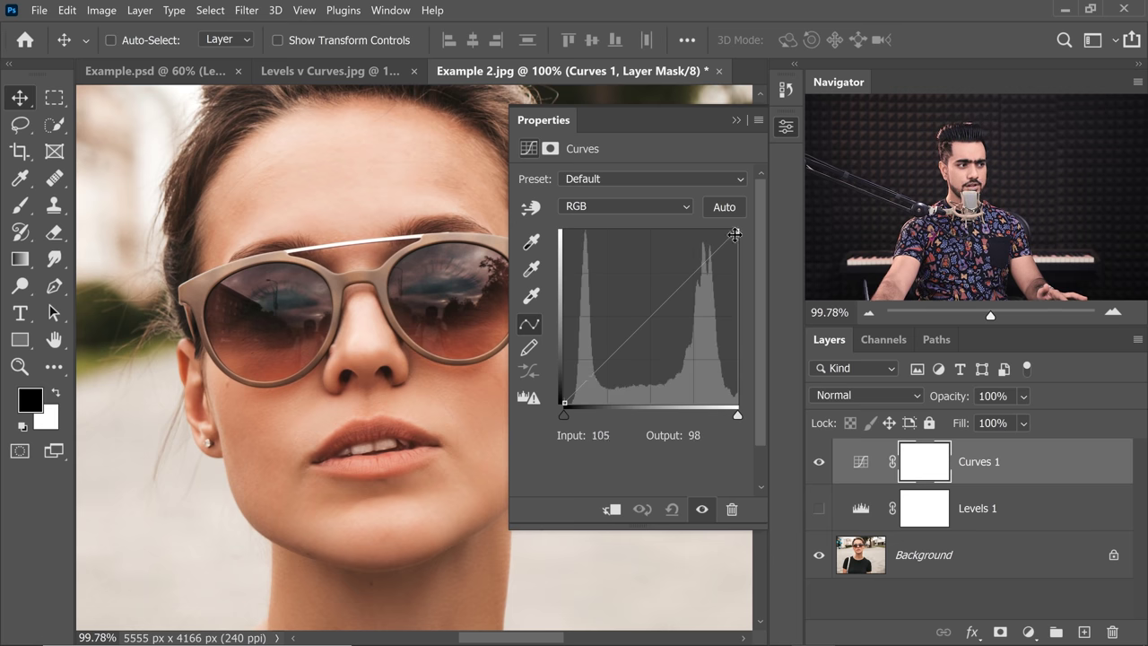
# Enable on-image adjustment for the curve and add a highlight point by sampling the woman's forehead.
pyautogui.click(530, 208)
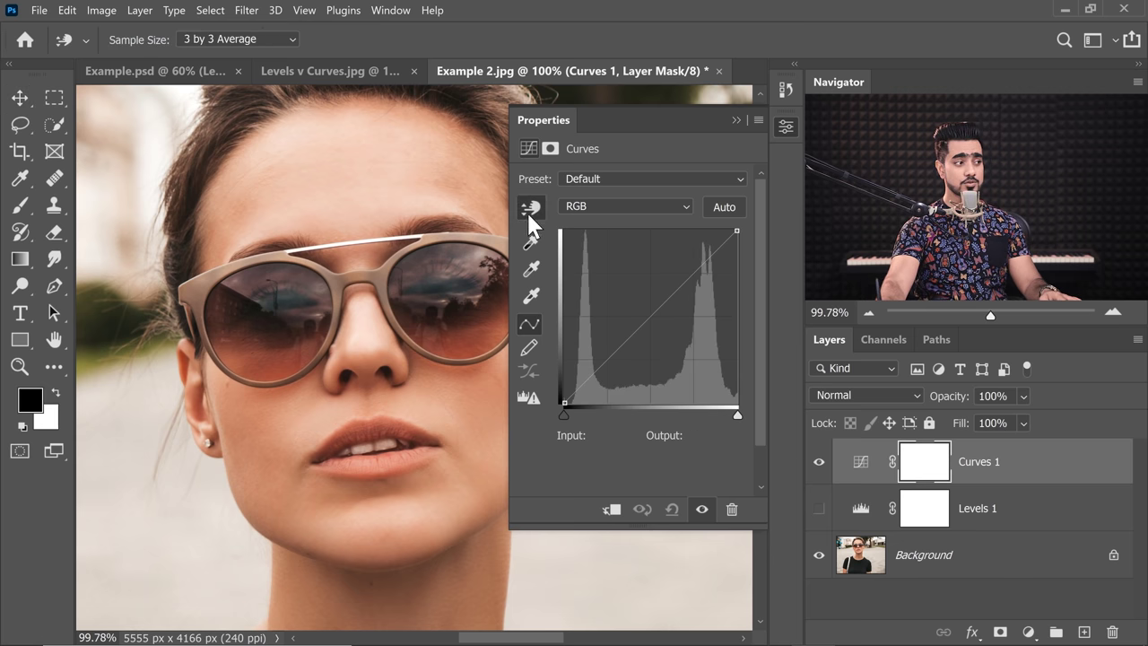
pyautogui.click(333, 168)
pyautogui.moveTo(332, 173); pyautogui.dragTo(334, 169)
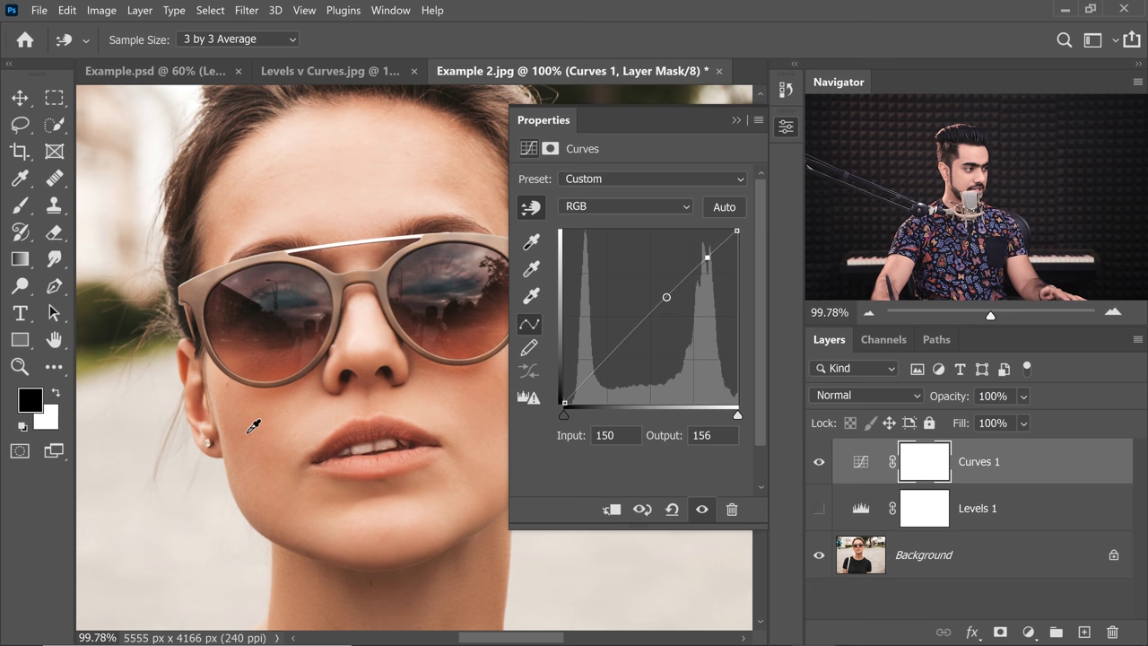
# Darken the midtones by sampling the woman's cheek on the image, lowering the new curve point to about input 151, output 127.
pyautogui.moveTo(251, 431); pyautogui.dragTo(254, 459)
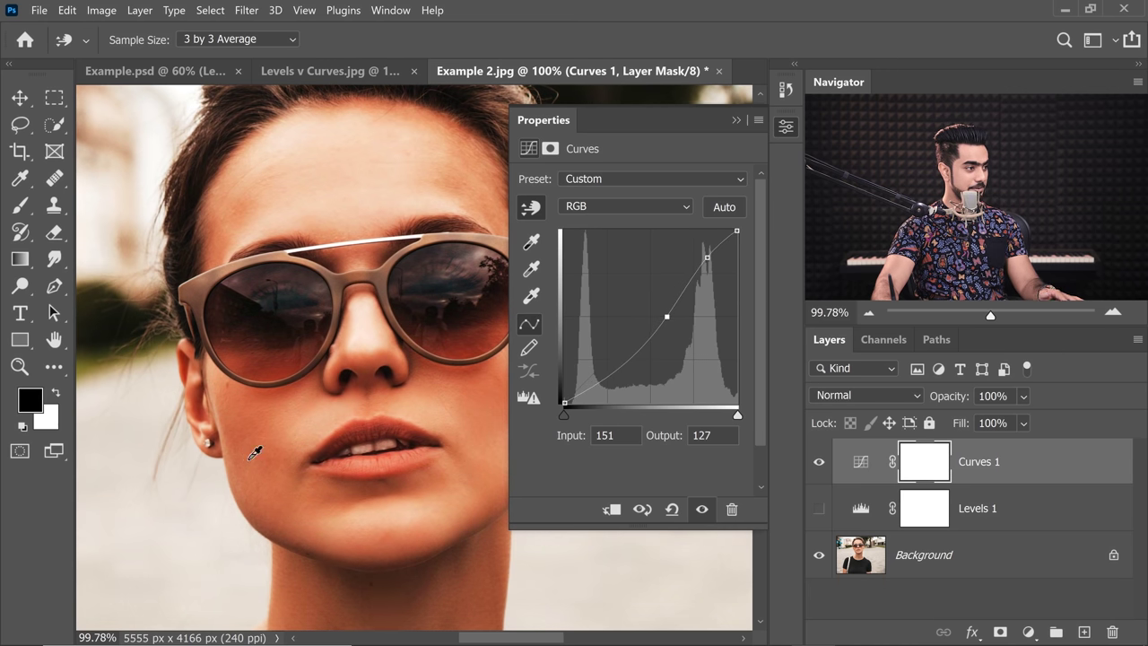
pyautogui.scroll(-5, 318, 464)
pyautogui.scroll(3, 335, 433)
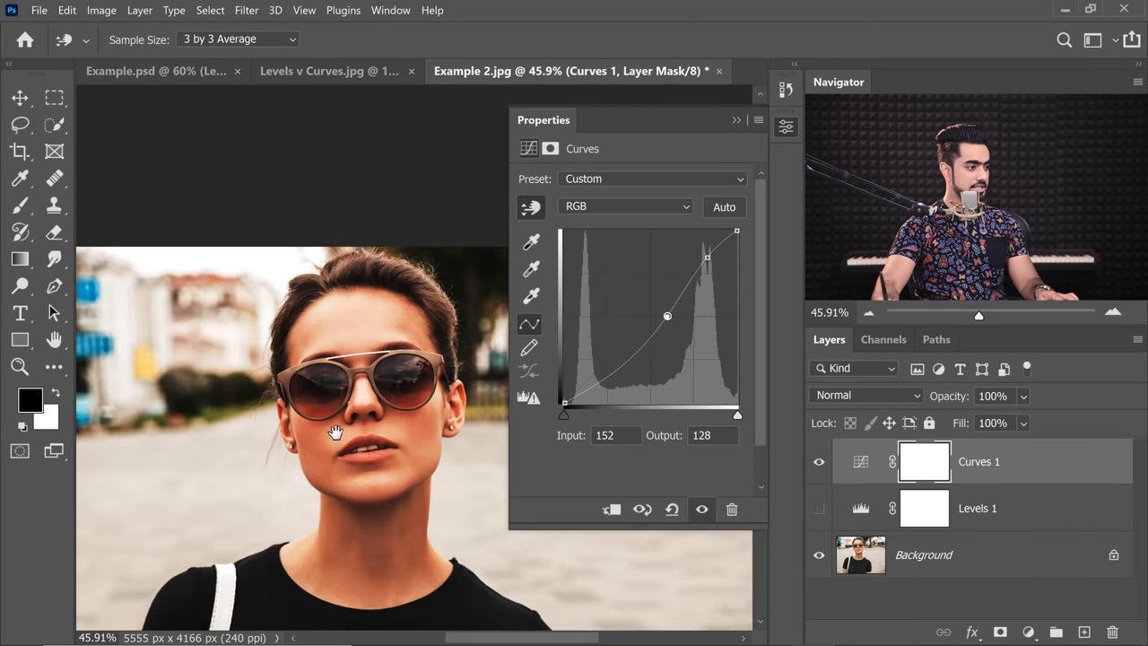
# Darken the shadows by sampling the black shirt on the image, lowering the new curve point to input 39, output 34.
pyautogui.moveTo(334, 433); pyautogui.dragTo(333, 295)
pyautogui.moveTo(269, 392)
pyautogui.mouseDown()
pyautogui.moveTo(287, 392)
pyautogui.moveTo(268, 411)
pyautogui.mouseUp()
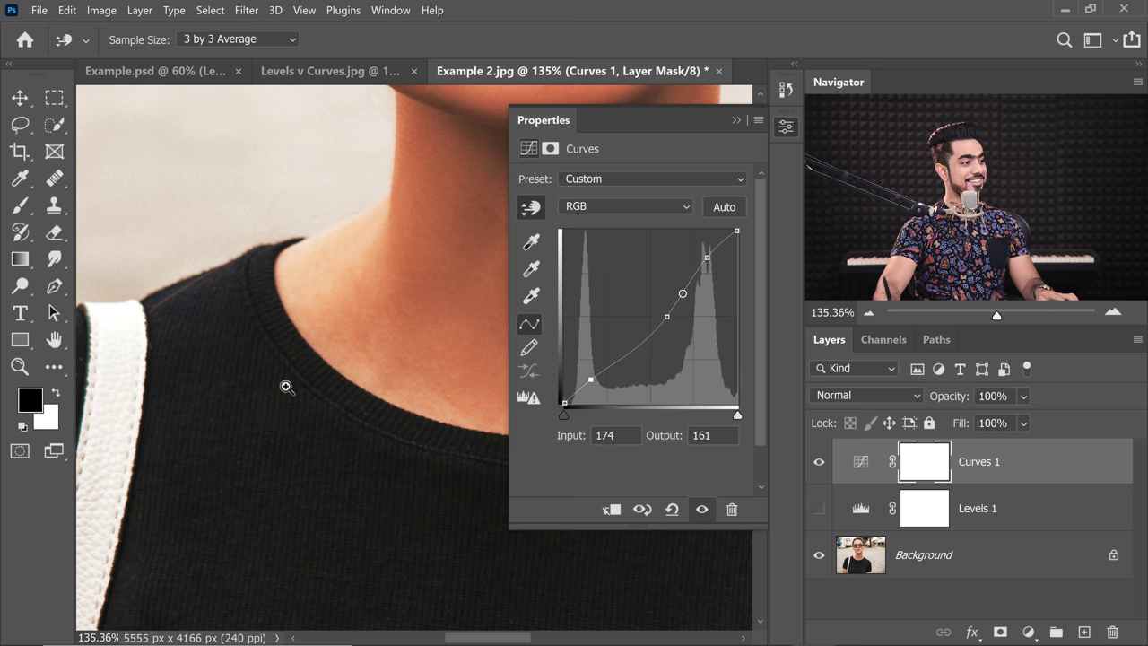
pyautogui.scroll(-5, 287, 388)
pyautogui.scroll(2, 303, 380)
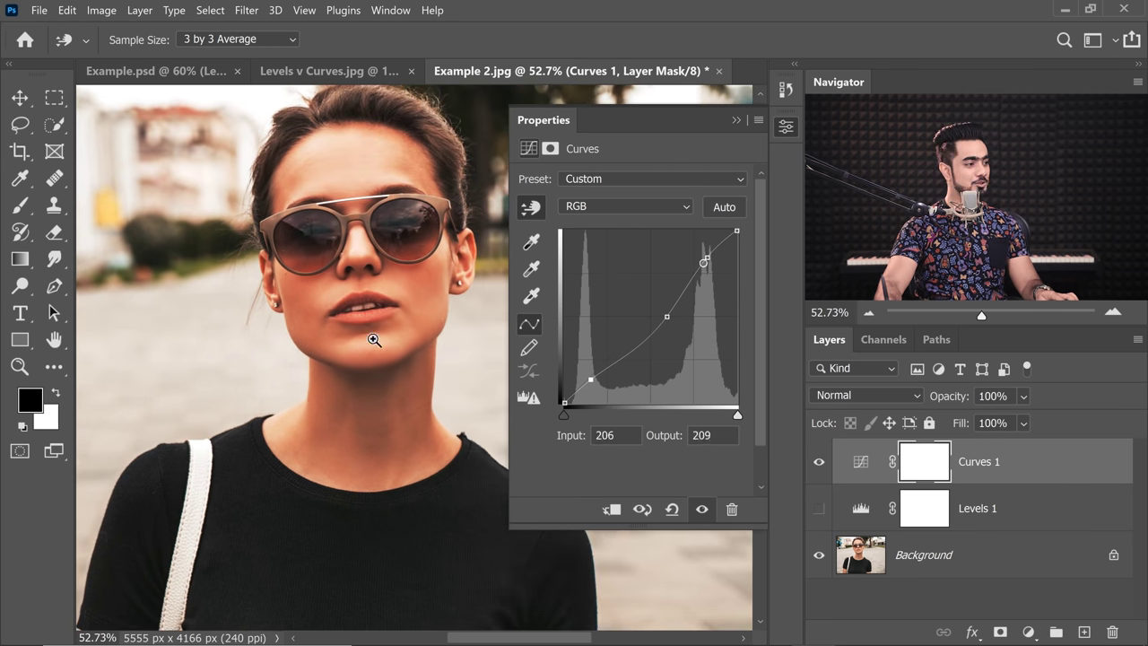
pyautogui.scroll(3, 390, 328)
pyautogui.moveTo(346, 328); pyautogui.dragTo(310, 431)
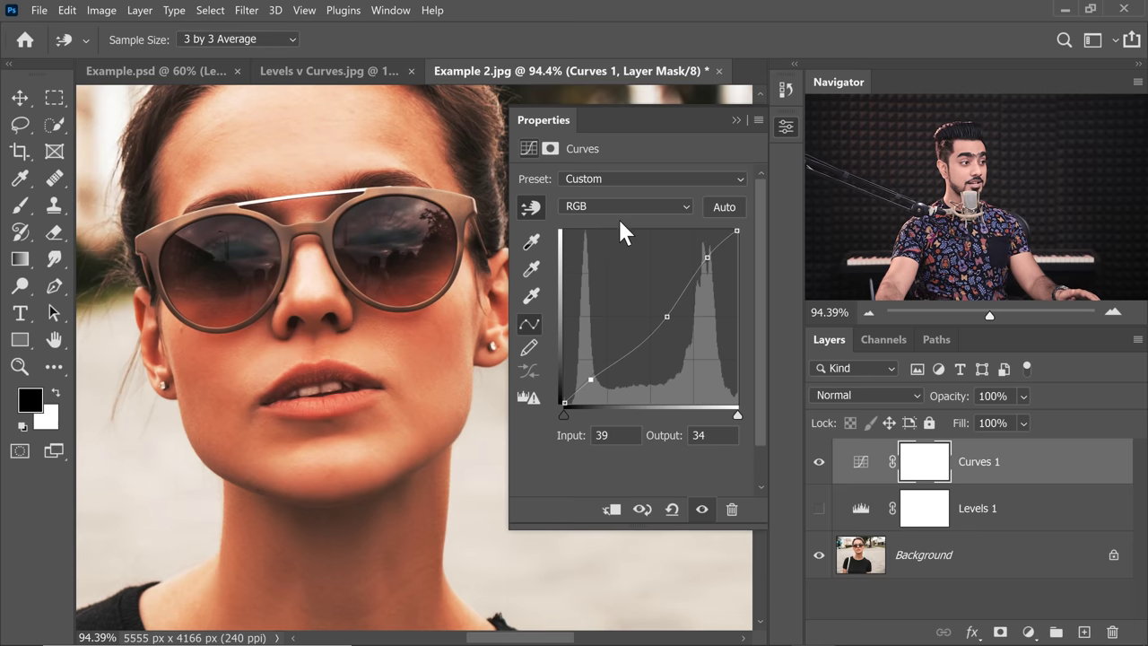
# Reduce red in the highlights and the shadow under the chin with on-image Red channel adjustment, placing the chin point at input 105, output 94.
pyautogui.click(619, 208)
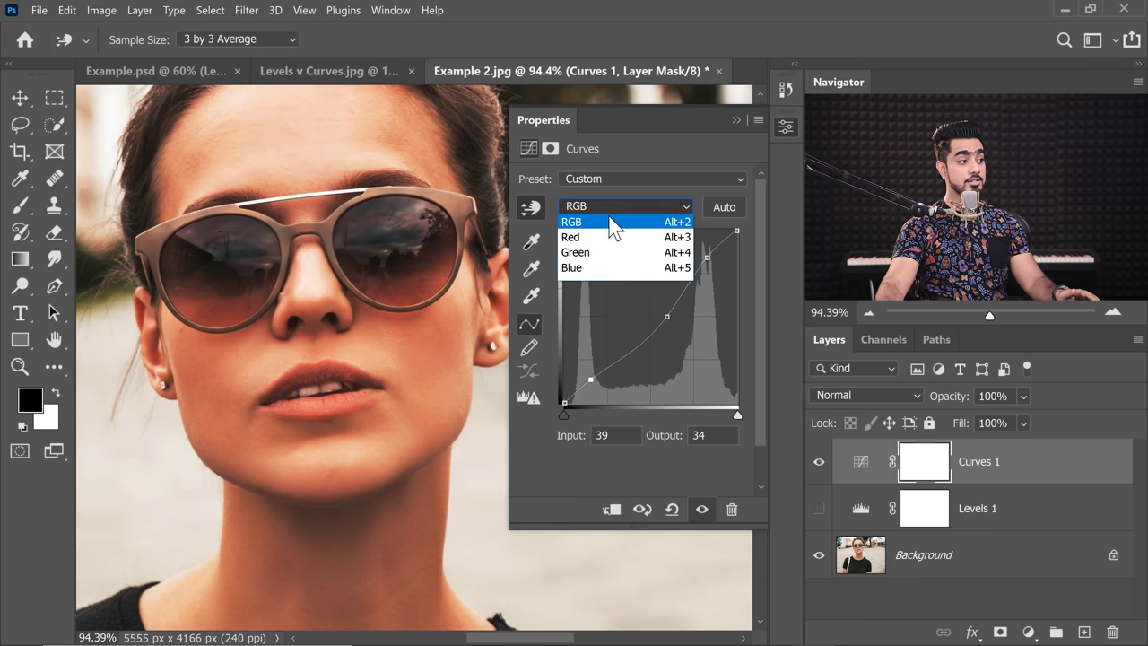
pyautogui.click(590, 240)
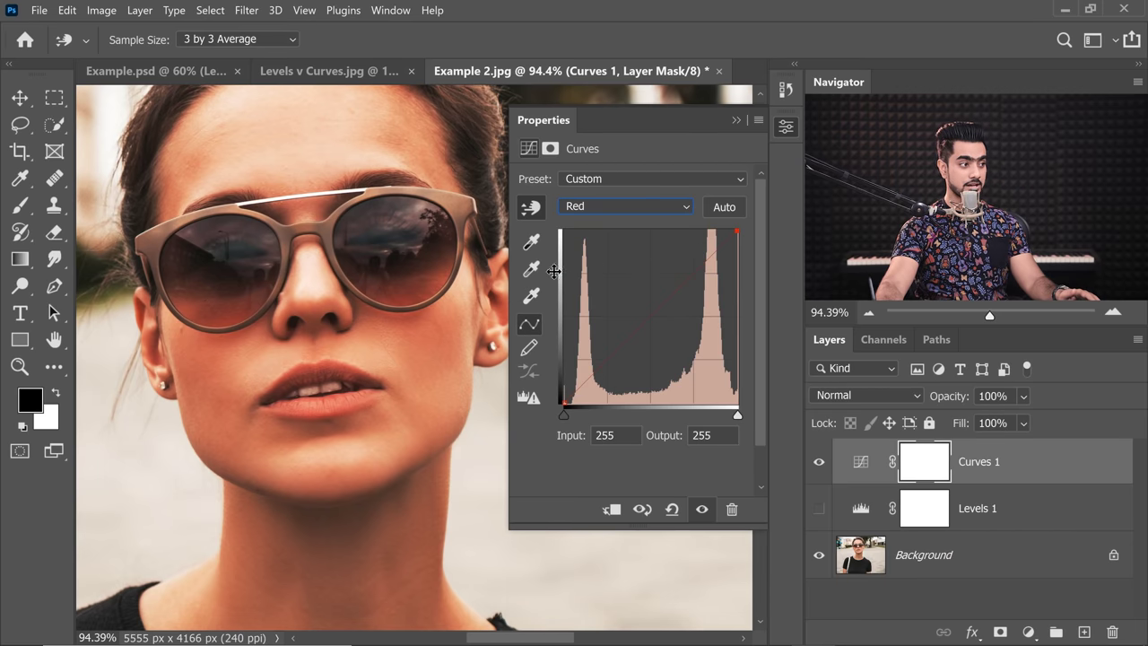
pyautogui.click(529, 209)
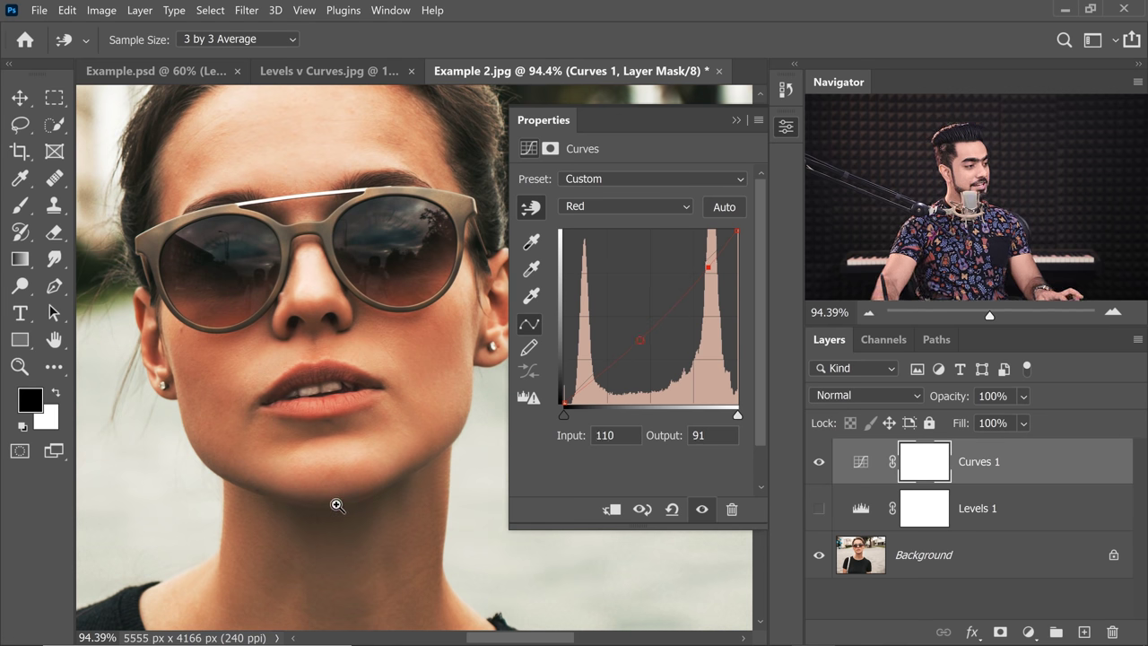
pyautogui.moveTo(337, 513); pyautogui.dragTo(333, 524)
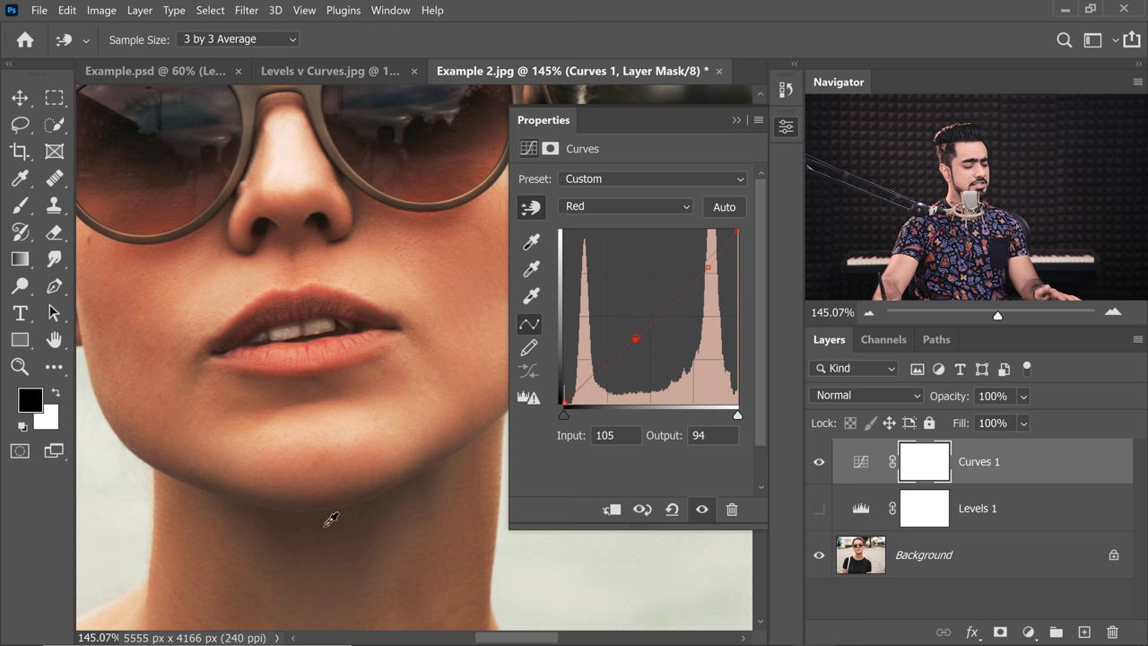
# Adjust the Green channel curve with on-image sampling, placing its midtone point at input 142, output 140.
pyautogui.click(651, 208)
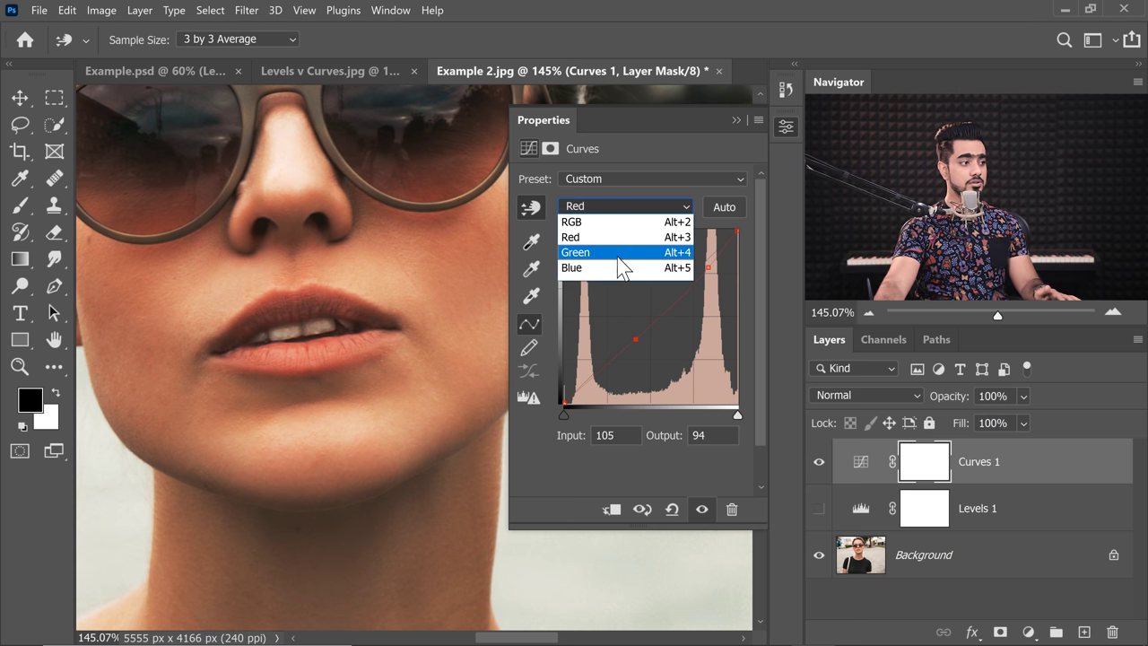
pyautogui.click(621, 254)
pyautogui.click(334, 532)
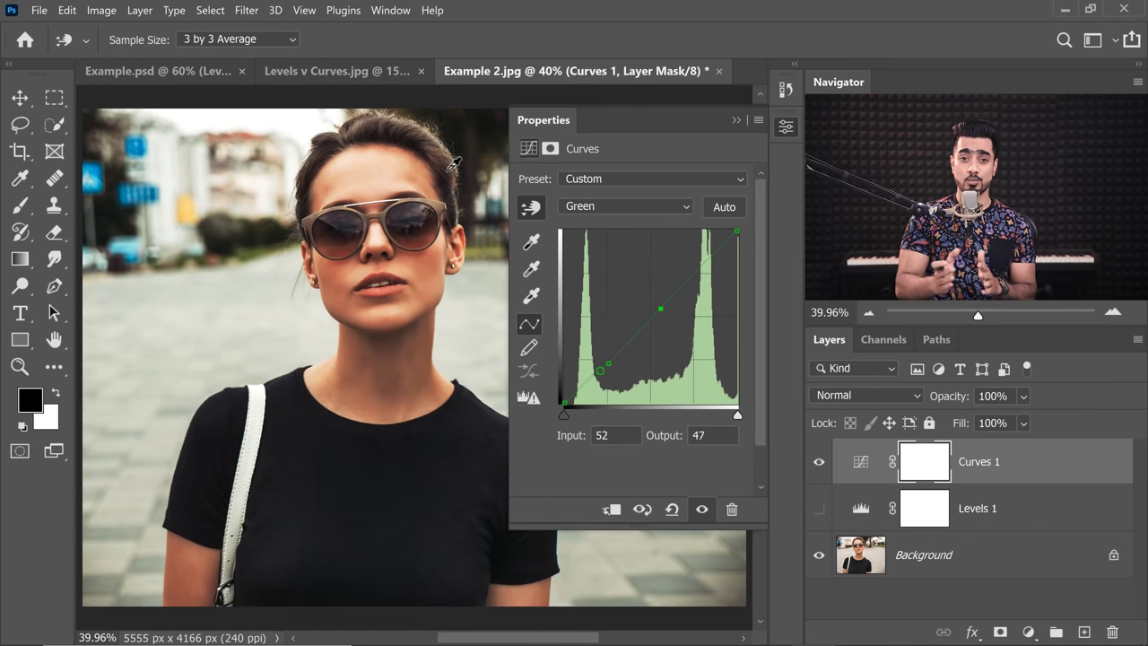
pyautogui.hotkey('ctrl', 'z')
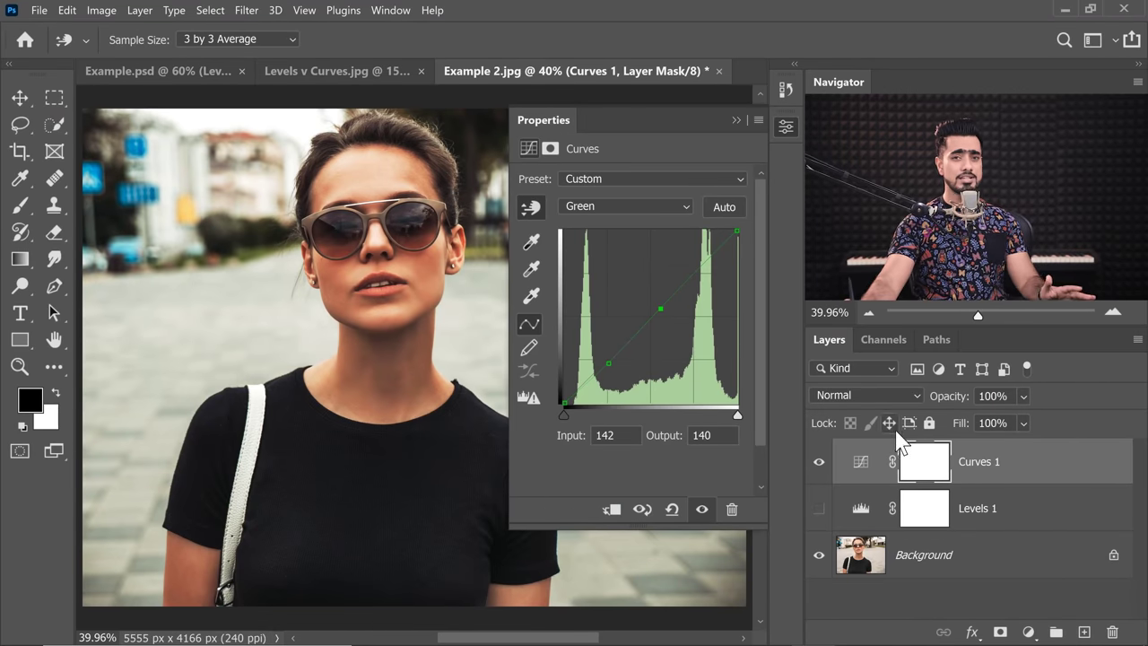
# Show Levels 1 and hide Curves 1 to compare the two adjustments on the portrait.
pyautogui.click(819, 508)
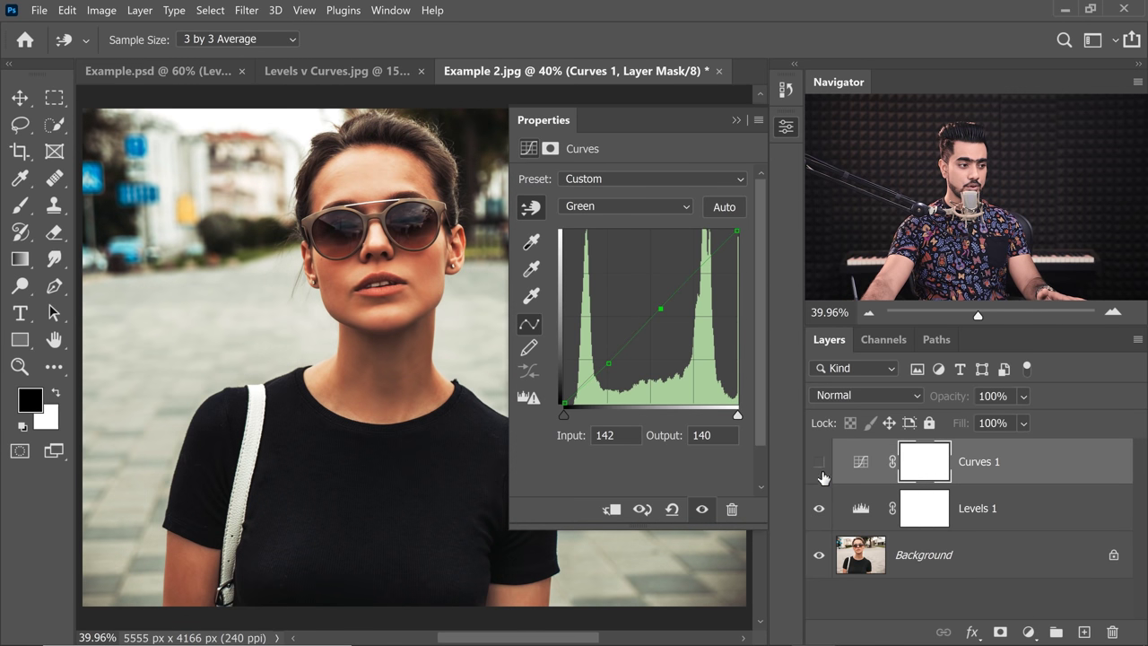
pyautogui.click(819, 461)
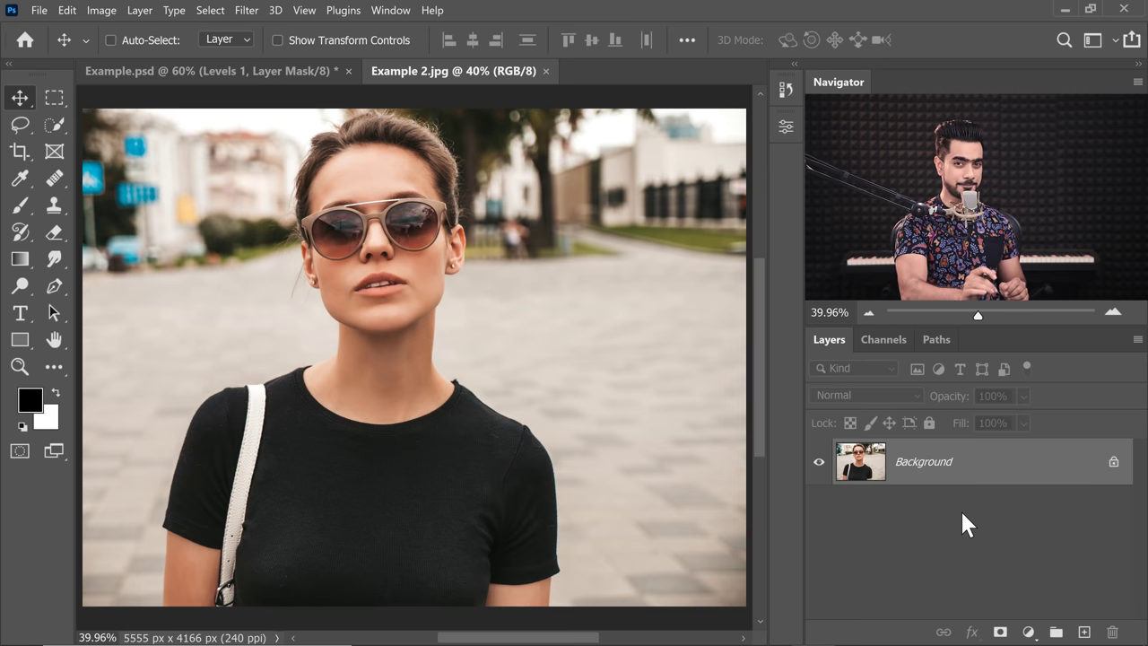
# Add a Levels adjustment layer above the Background and set its black input to 30 and white input to 247.
pyautogui.click(1029, 632)
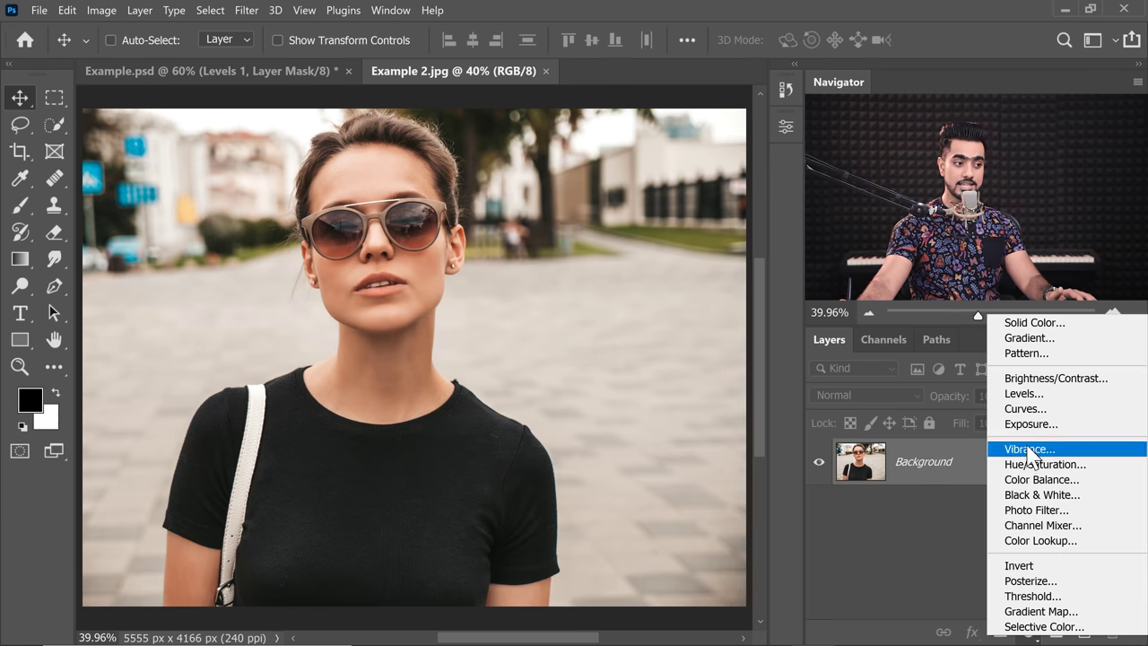
pyautogui.click(1038, 400)
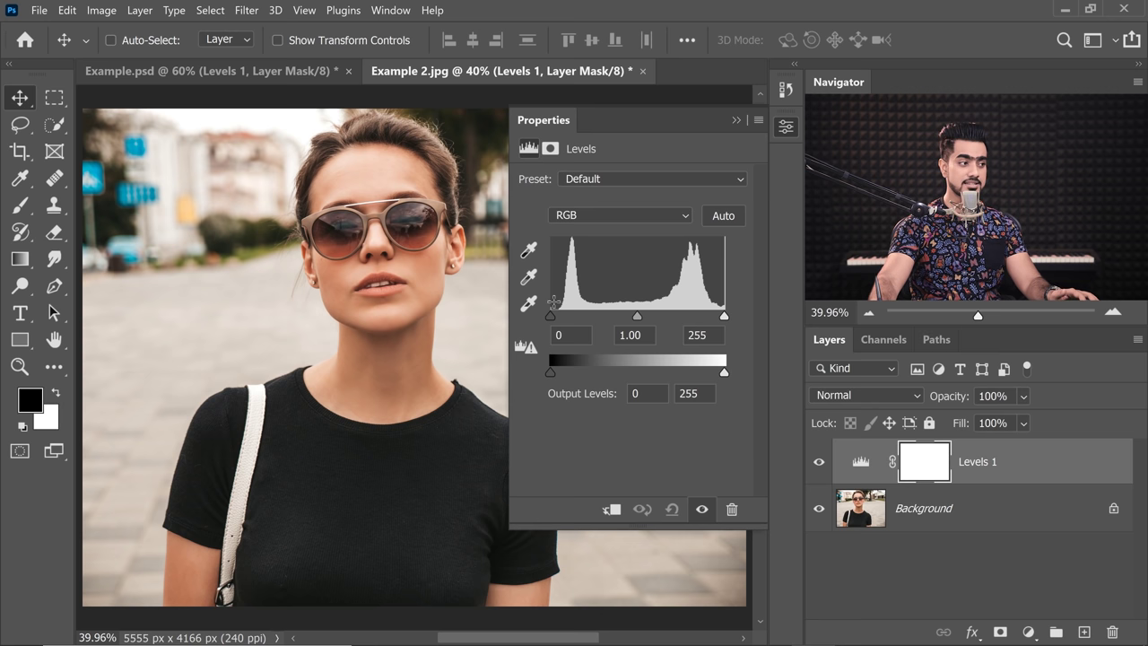
pyautogui.moveTo(550, 317); pyautogui.dragTo(560, 320)
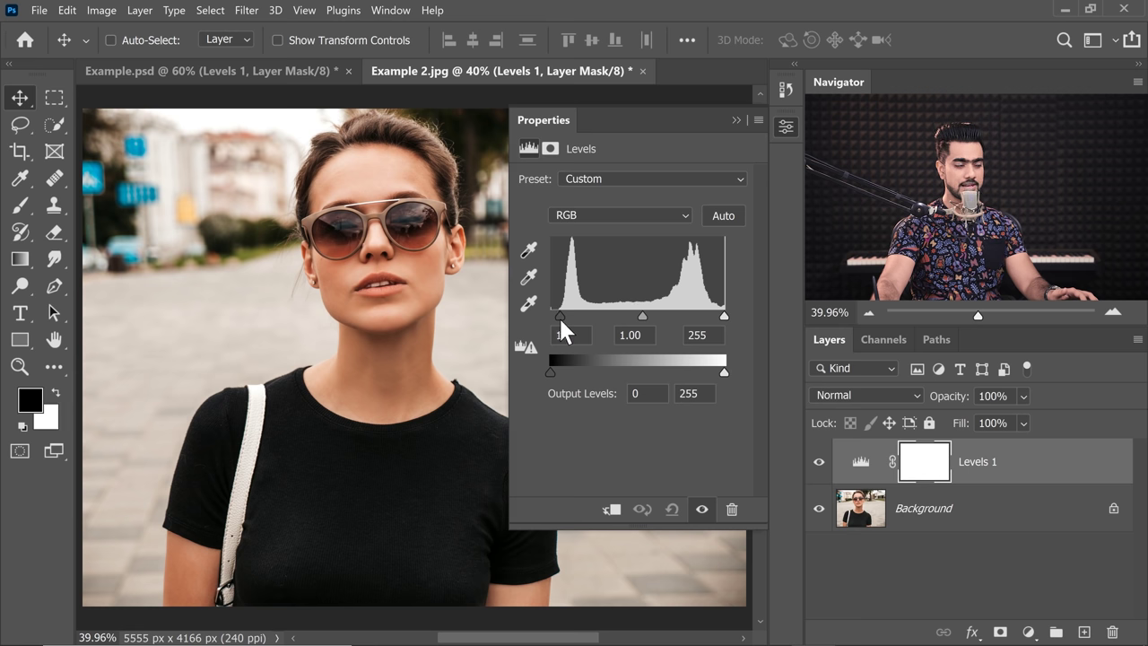
pyautogui.moveTo(723, 318); pyautogui.dragTo(715, 316)
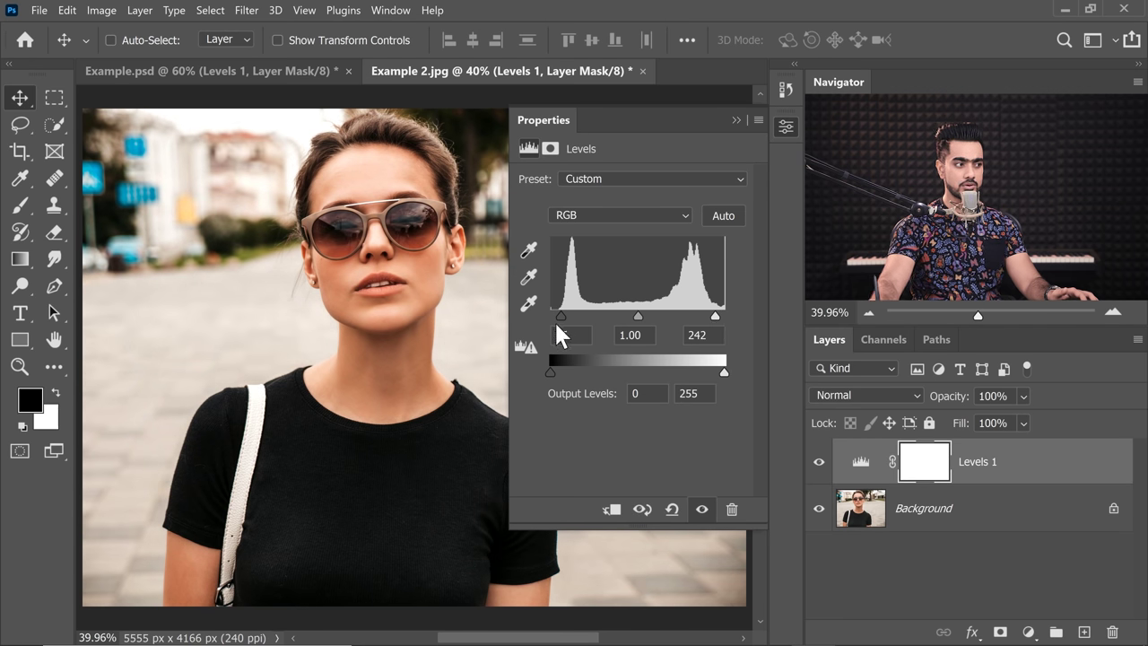
pyautogui.moveTo(558, 317); pyautogui.dragTo(563, 317)
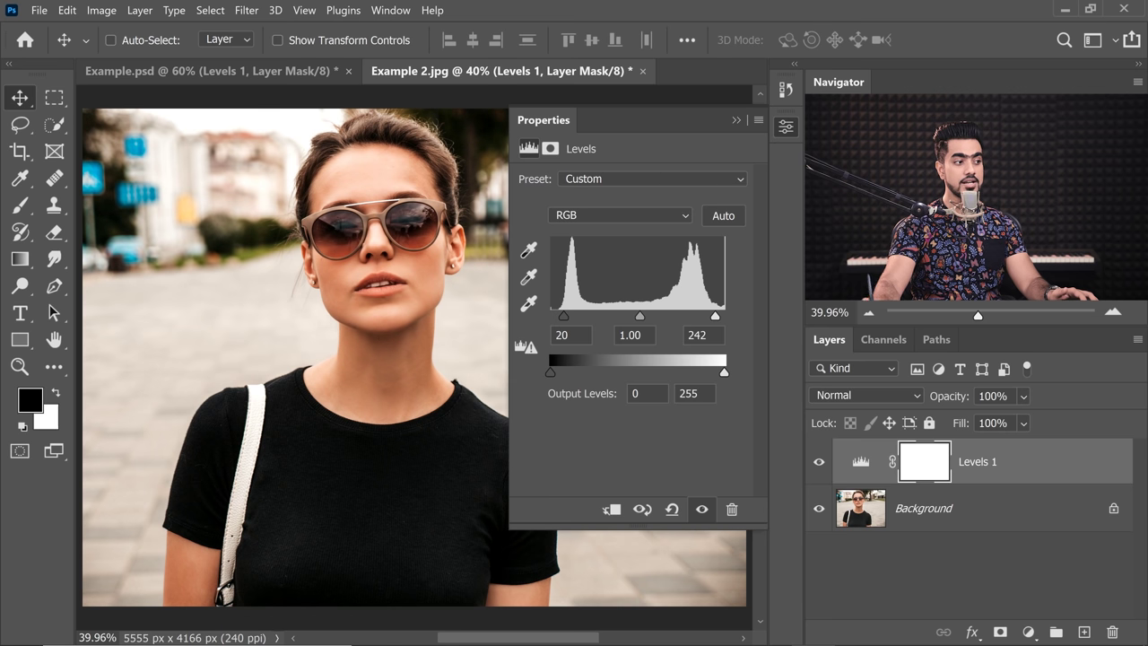
pyautogui.moveTo(715, 315); pyautogui.dragTo(707, 316)
pyautogui.moveTo(563, 317); pyautogui.dragTo(571, 317)
pyautogui.moveTo(707, 316); pyautogui.dragTo(700, 316)
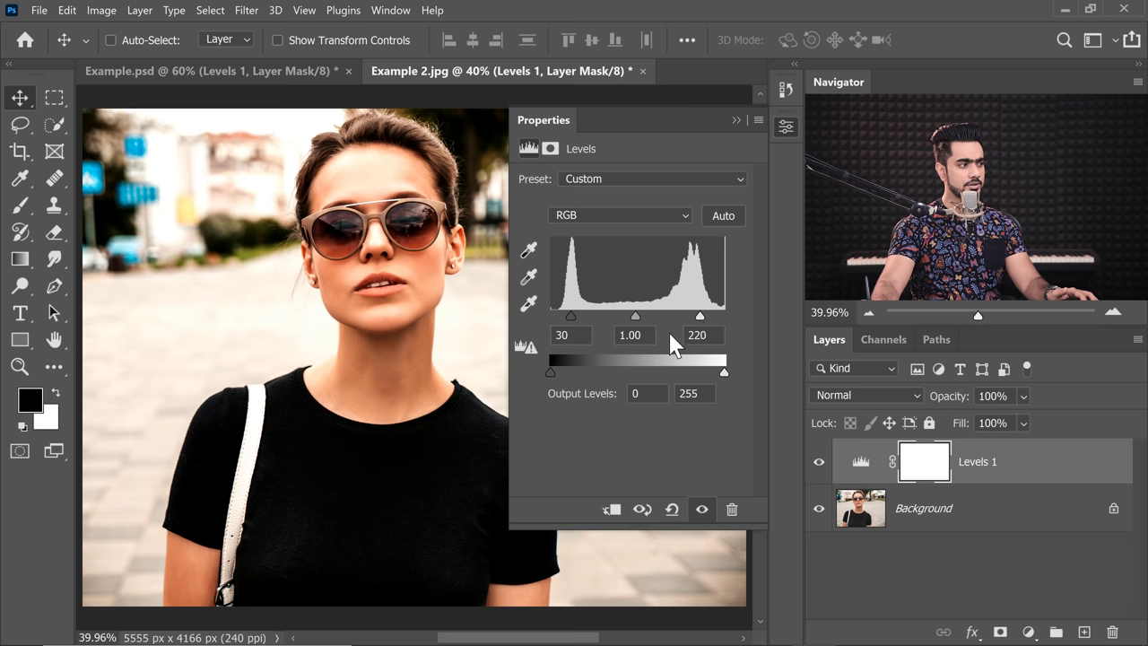
pyautogui.moveTo(711, 317); pyautogui.dragTo(717, 318)
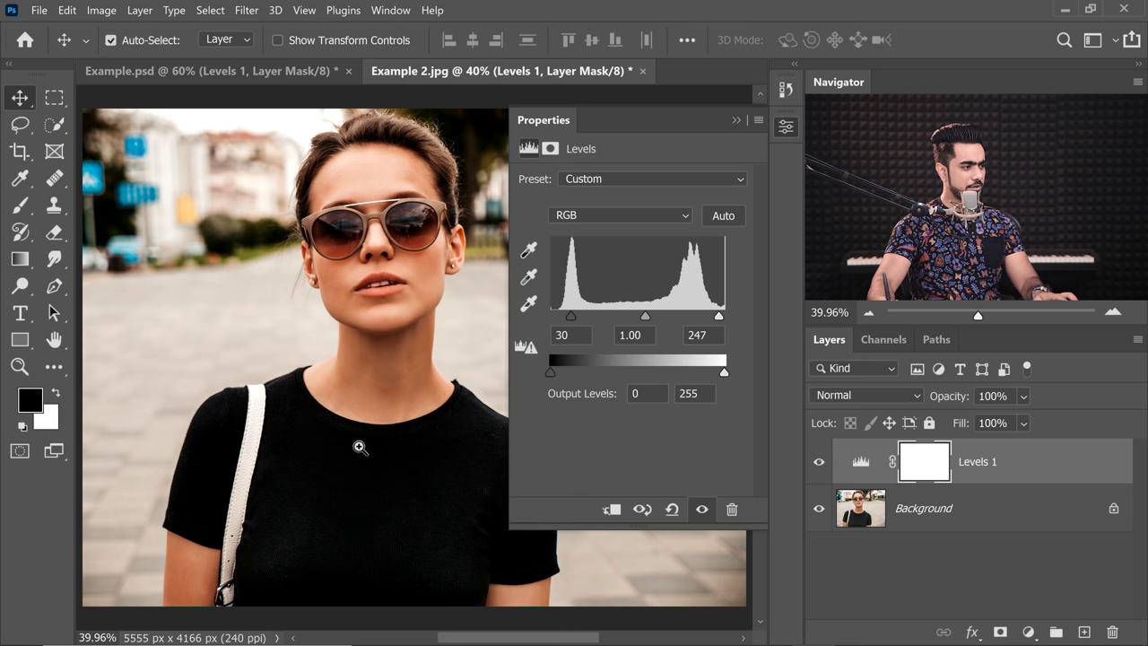
# Raise the Levels 1 black input to 38 and inspect how much detail the black shirt keeps.
pyautogui.moveTo(364, 436); pyautogui.dragTo(332, 491)
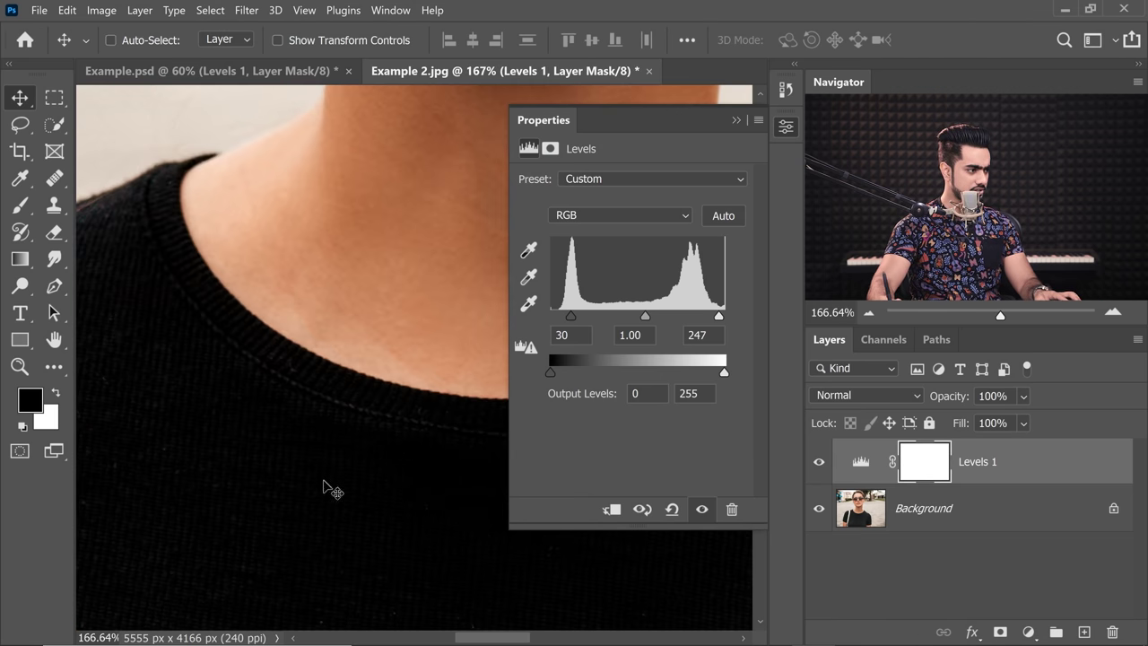
pyautogui.moveTo(573, 315); pyautogui.dragTo(577, 315)
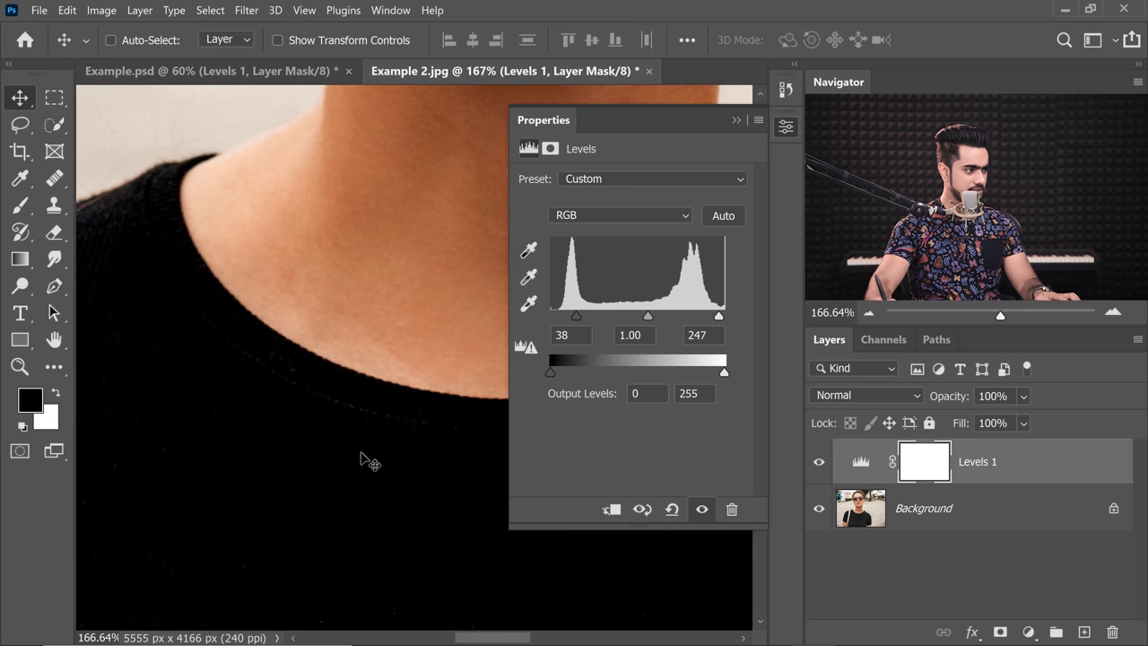
pyautogui.moveTo(344, 487); pyautogui.dragTo(364, 482)
pyautogui.moveTo(359, 354); pyautogui.dragTo(331, 392)
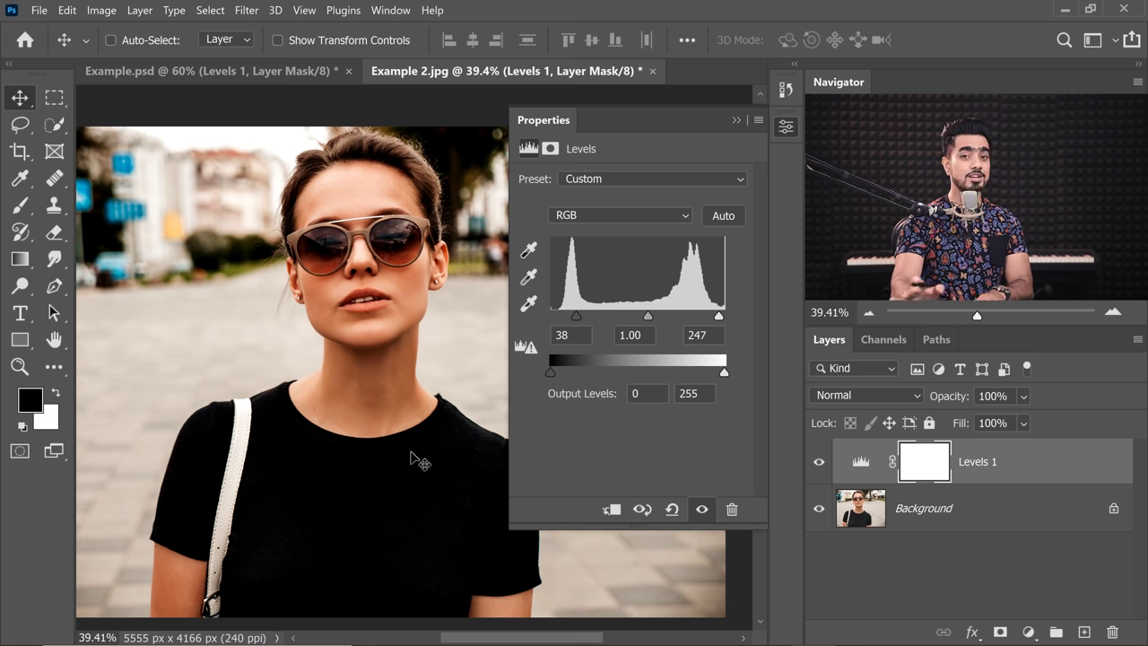
# Hide the Levels 1 layer and add a Curves adjustment layer above it.
pyautogui.click(819, 461)
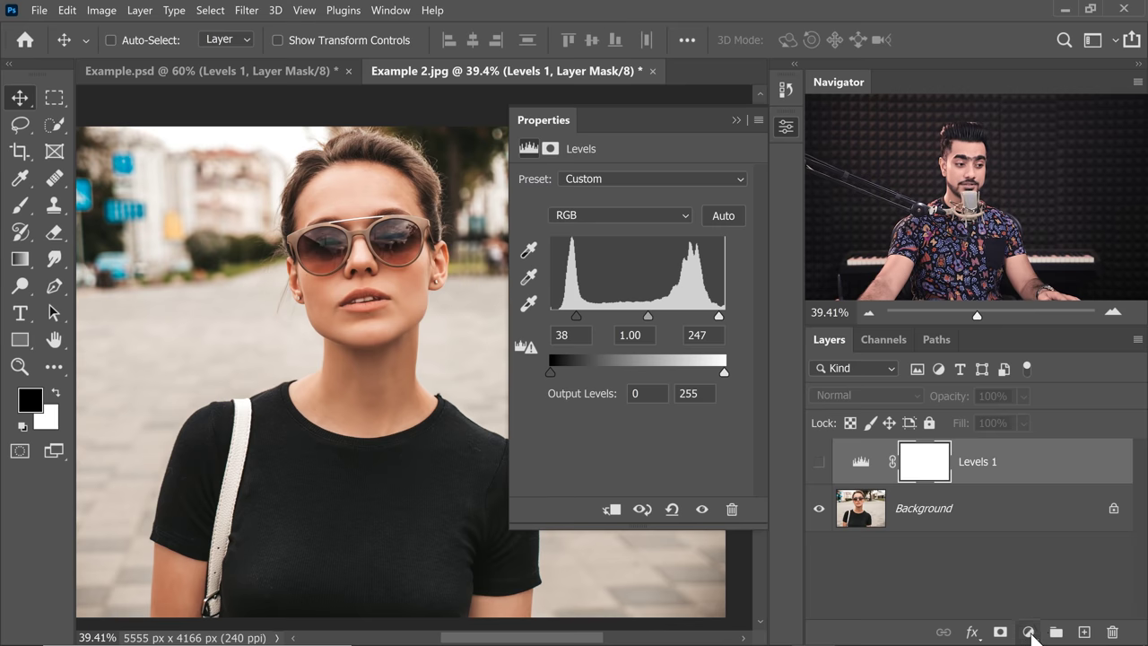
pyautogui.click(1029, 632)
pyautogui.click(1005, 405)
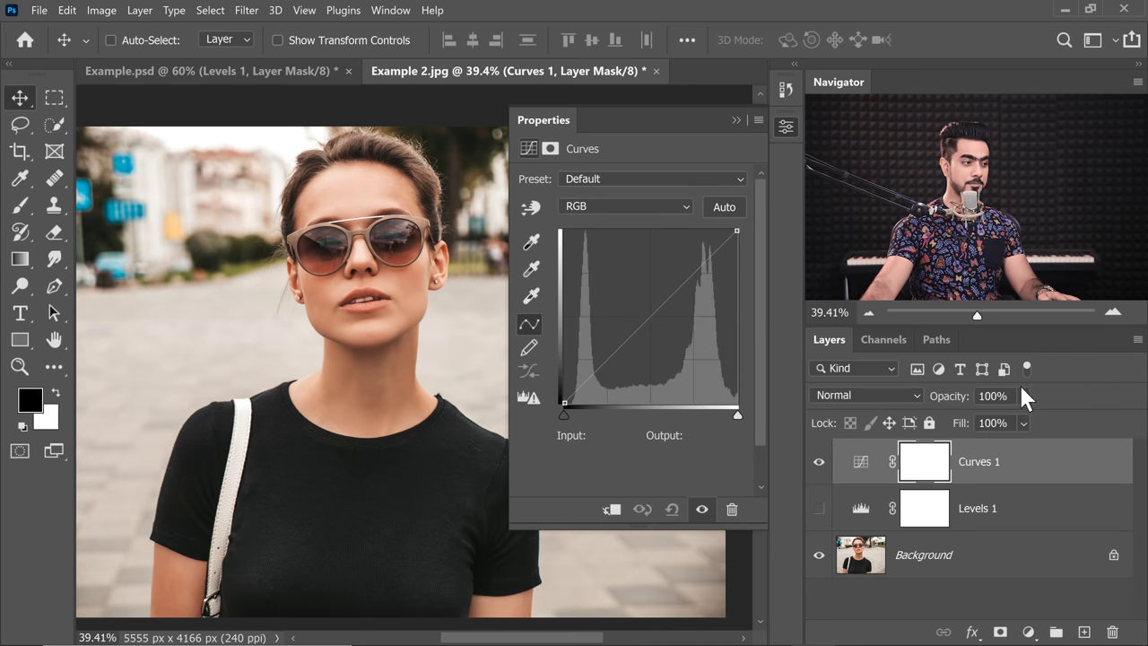
# Add a slightly raised highlight point to the RGB curve and a lowered shadow point at input 88, output 70.
pyautogui.click(694, 274)
pyautogui.moveTo(694, 274); pyautogui.dragTo(692, 269)
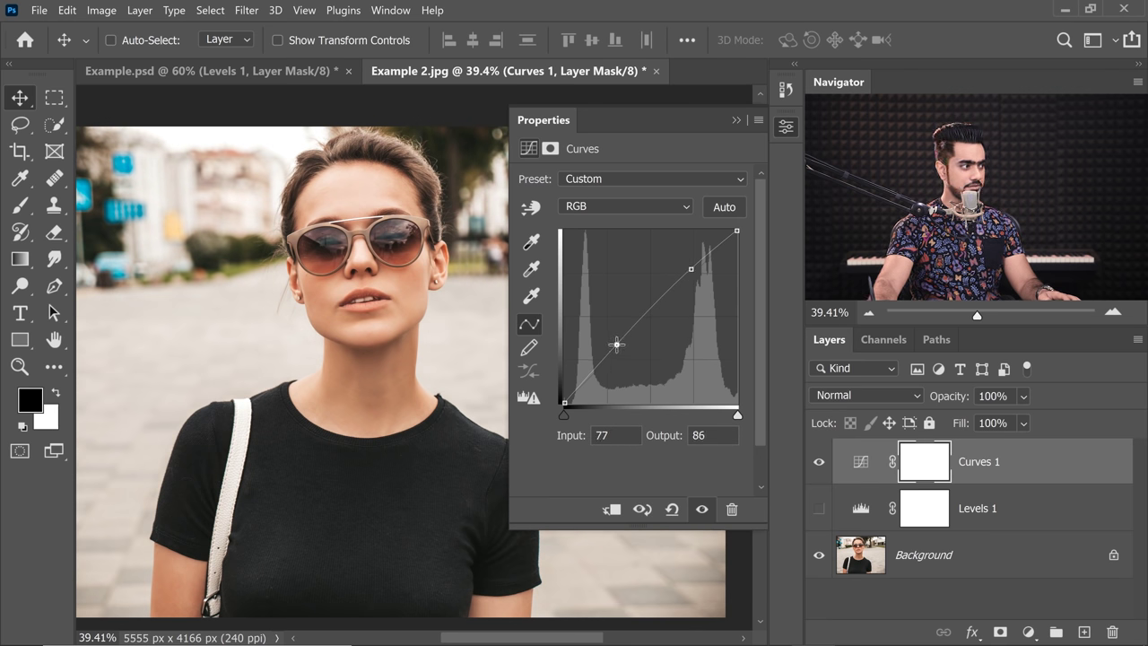
pyautogui.moveTo(620, 349); pyautogui.dragTo(626, 356)
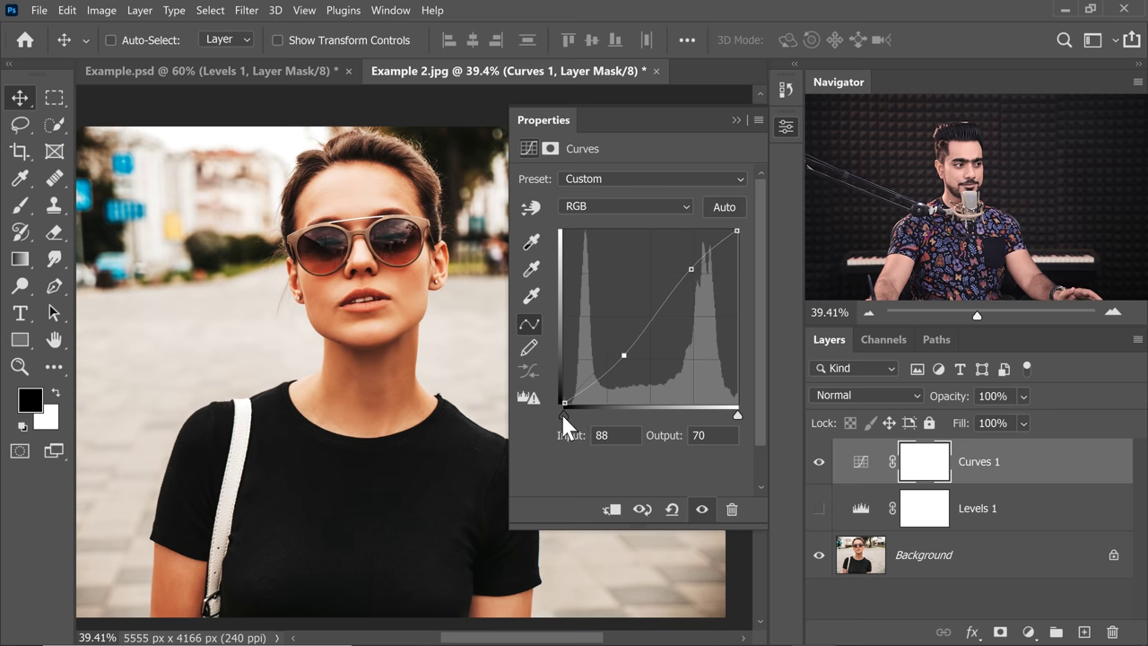
# Try moving the curve's black point to input 29, and return it to input 0.
pyautogui.click(562, 412)
pyautogui.moveTo(568, 414); pyautogui.dragTo(576, 415)
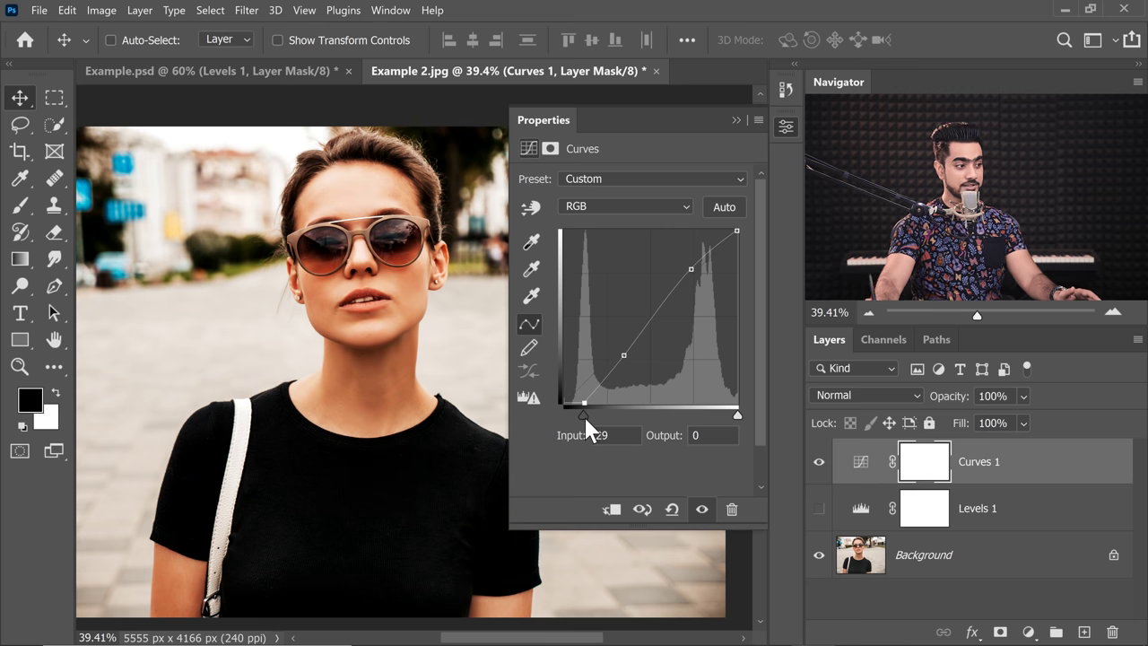
pyautogui.moveTo(579, 418)
pyautogui.mouseDown()
pyautogui.moveTo(588, 419)
pyautogui.moveTo(564, 423)
pyautogui.mouseUp()
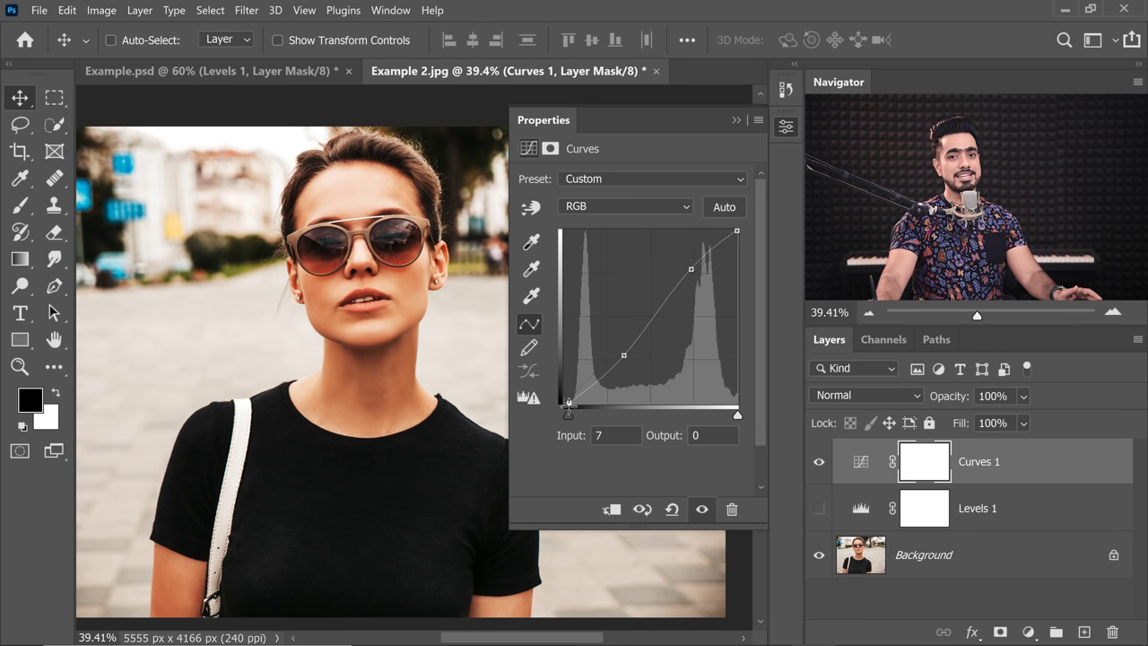
pyautogui.moveTo(575, 412); pyautogui.dragTo(563, 414)
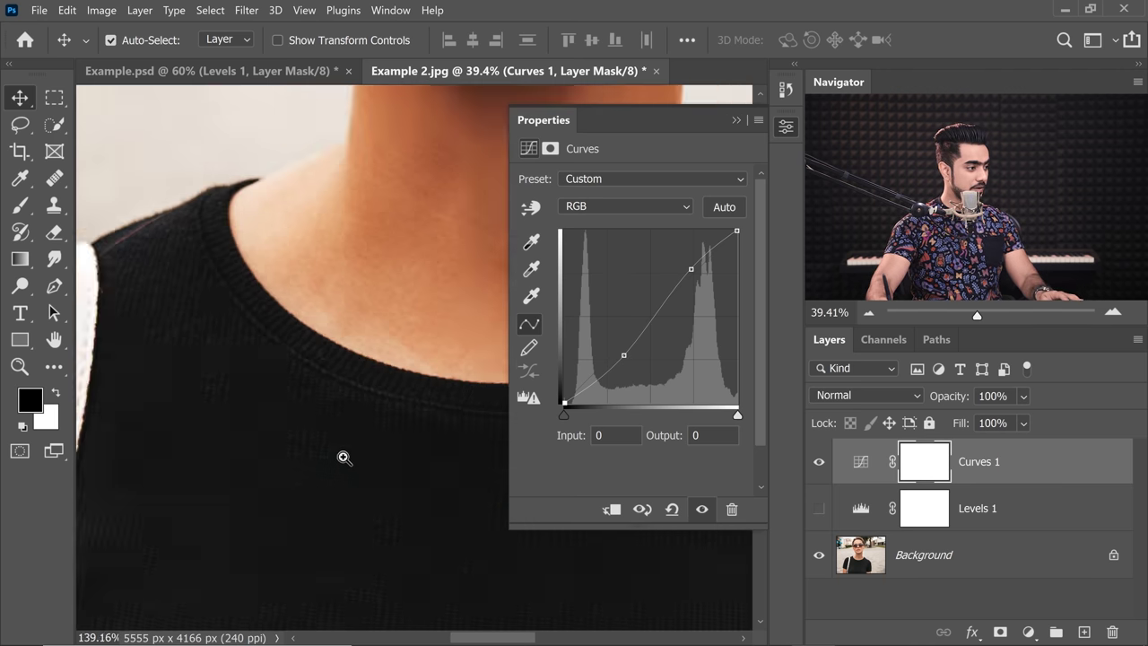
# Deepen the curve's shadow point to input 97, output 62 while checking the texture of the black shirt.
pyautogui.moveTo(339, 457); pyautogui.dragTo(349, 458)
pyautogui.moveTo(628, 356); pyautogui.dragTo(632, 360)
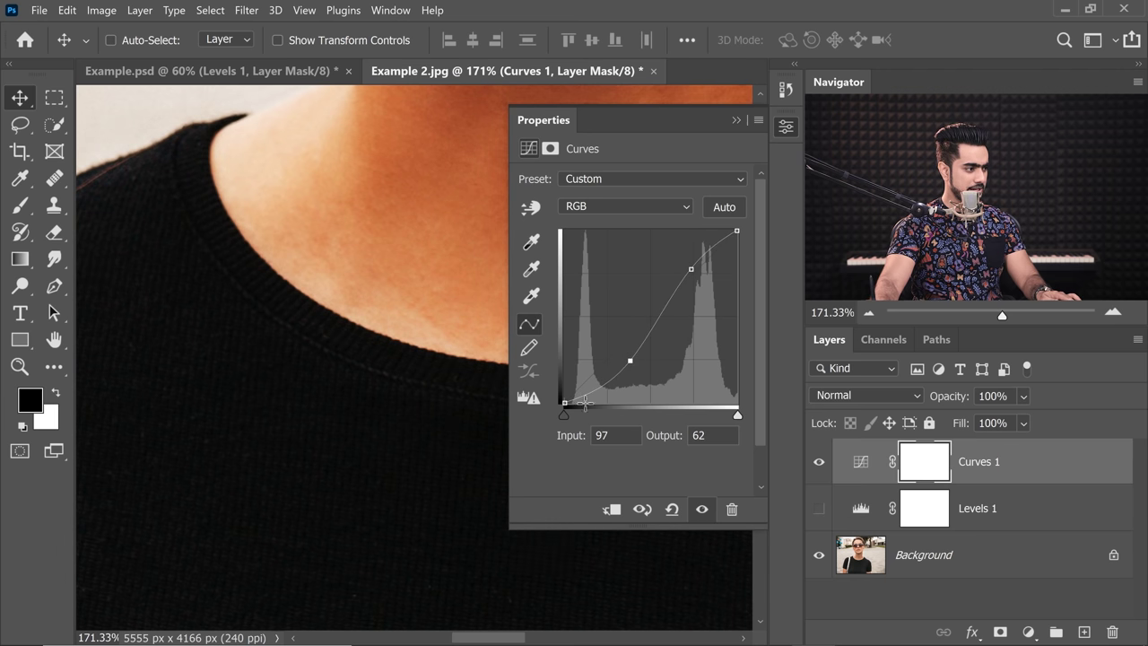
pyautogui.moveTo(394, 293); pyautogui.dragTo(464, 318)
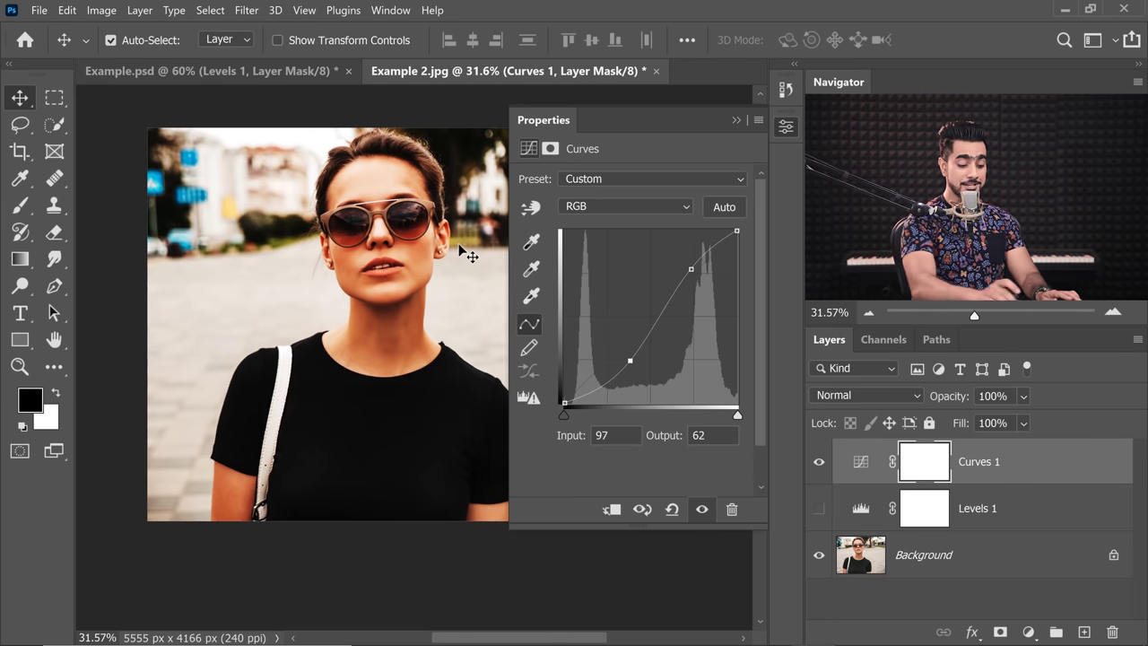
pyautogui.scroll(1, 465, 254)
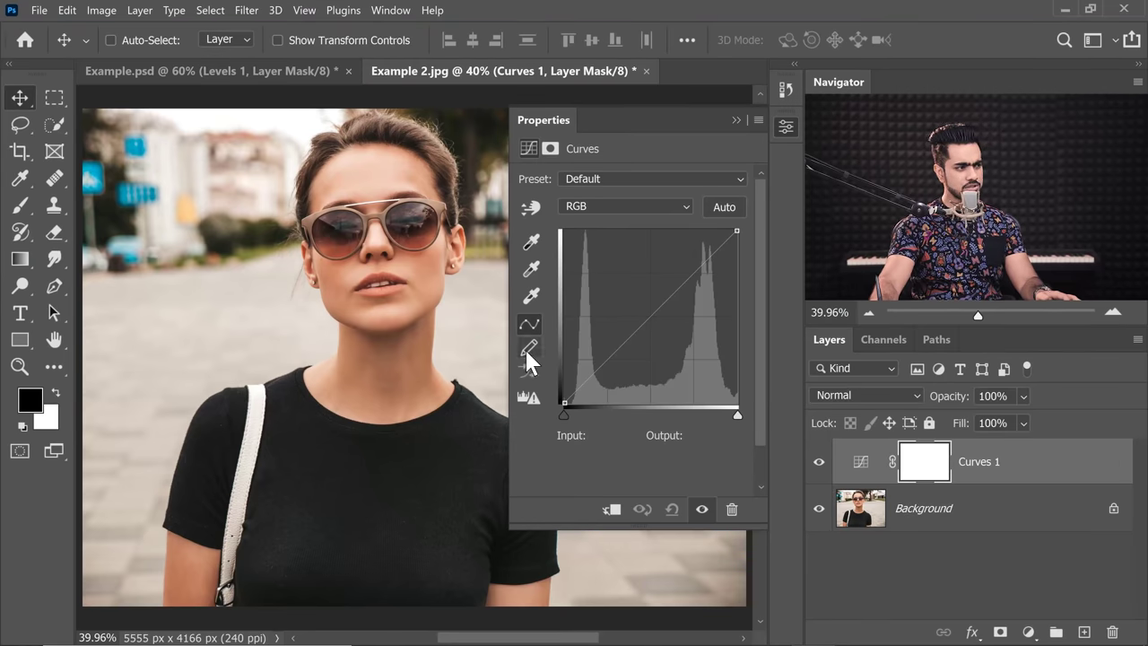
# Draw a broken freehand RGB curve on Curves 1, with a raised highlight segment separated from a lower shadow-to-midtone segment.
pyautogui.click(528, 350)
pyautogui.click(523, 327)
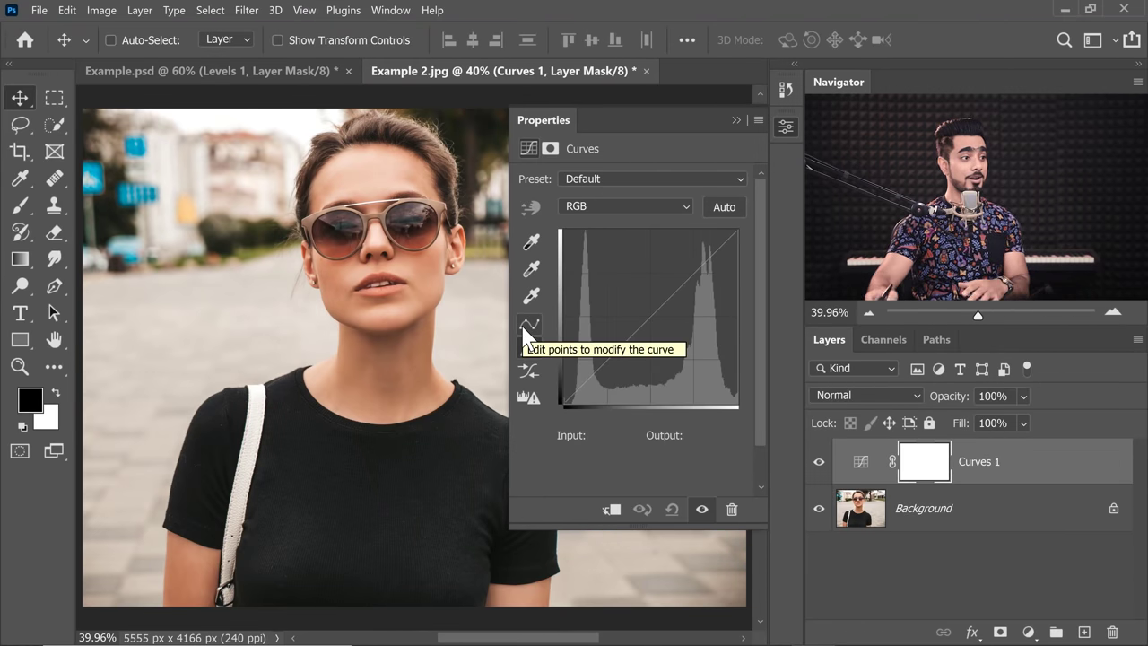
pyautogui.click(529, 347)
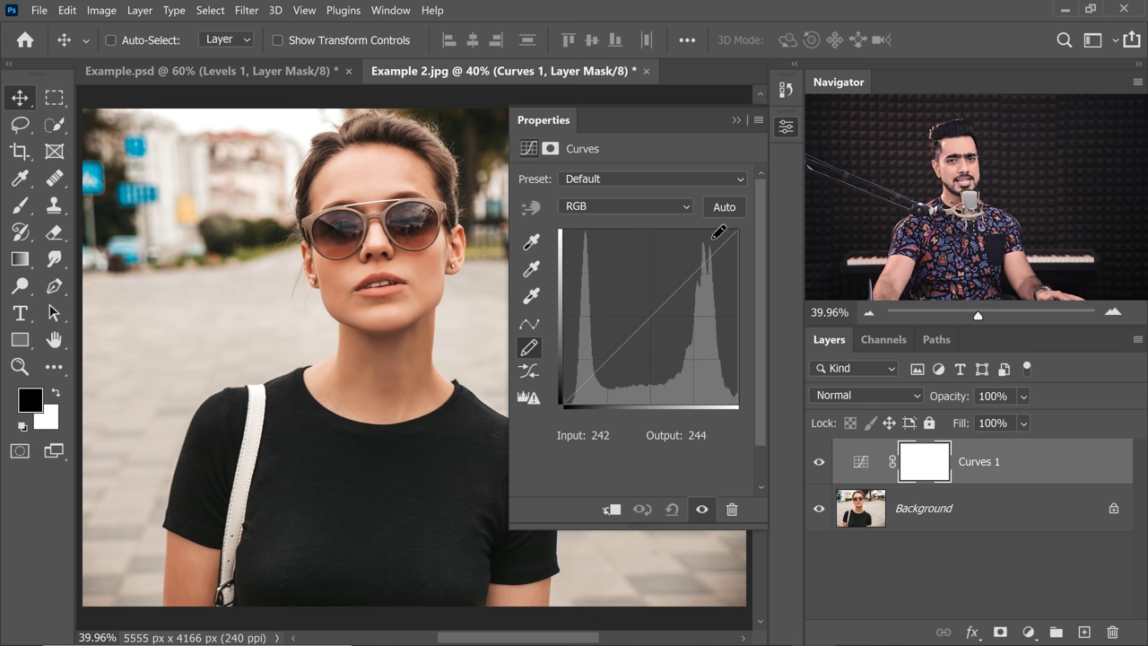
pyautogui.moveTo(724, 230)
pyautogui.mouseDown()
pyautogui.moveTo(625, 282)
pyautogui.moveTo(700, 311)
pyautogui.moveTo(509, 424)
pyautogui.moveTo(540, 409)
pyautogui.mouseUp()
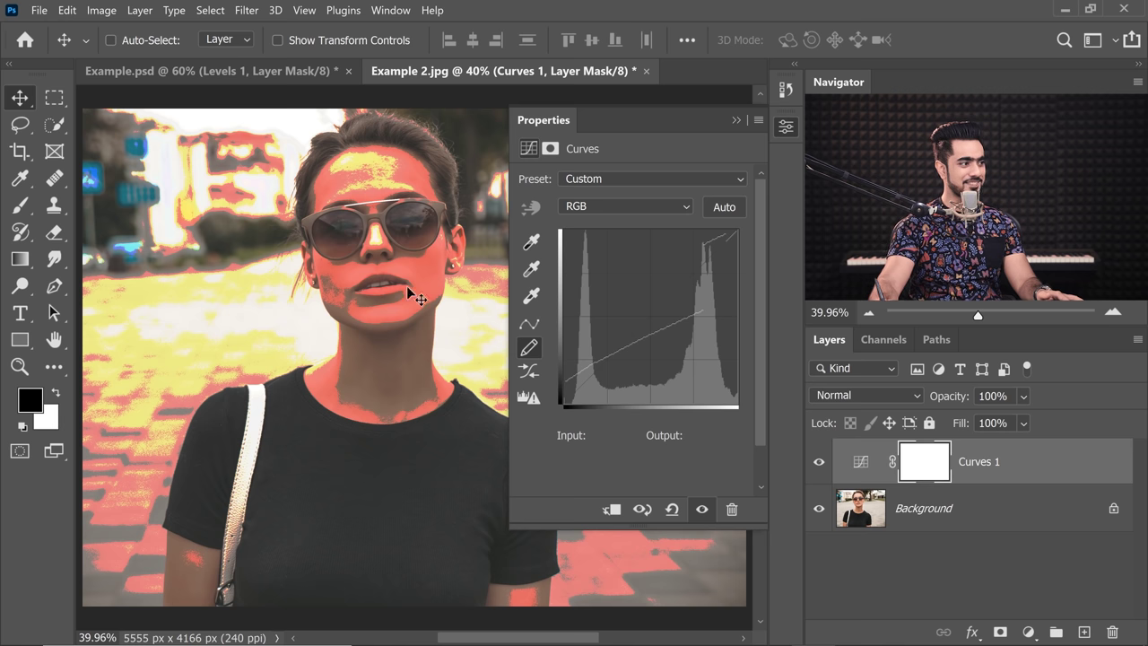
pyautogui.moveTo(738, 225); pyautogui.dragTo(666, 271)
pyautogui.moveTo(680, 311); pyautogui.dragTo(563, 401)
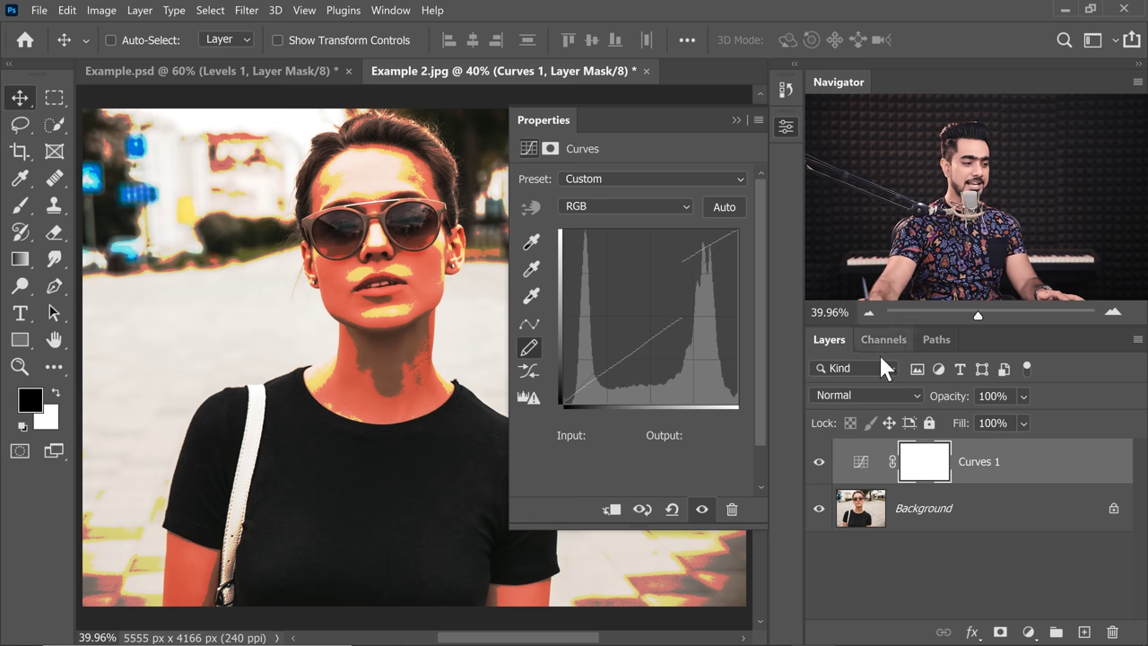
# Add a Hue/Saturation adjustment layer above Curves 1 and fully desaturate the photo to black and white.
pyautogui.click(1030, 631)
pyautogui.click(1024, 461)
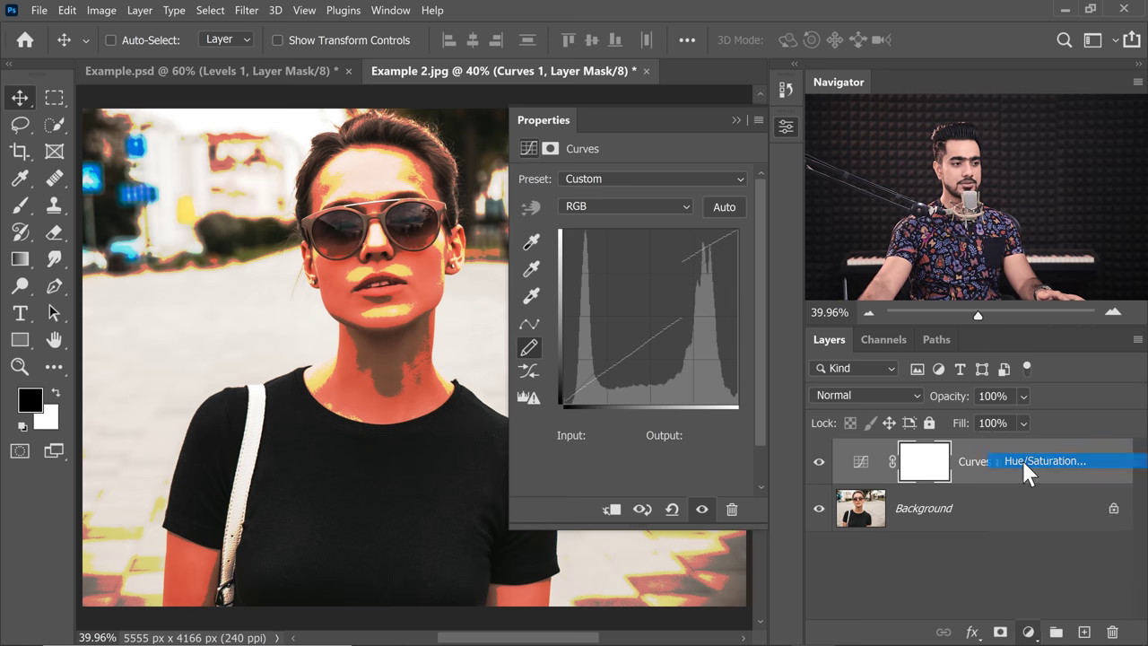
pyautogui.moveTo(625, 302); pyautogui.dragTo(522, 298)
pyautogui.click(736, 120)
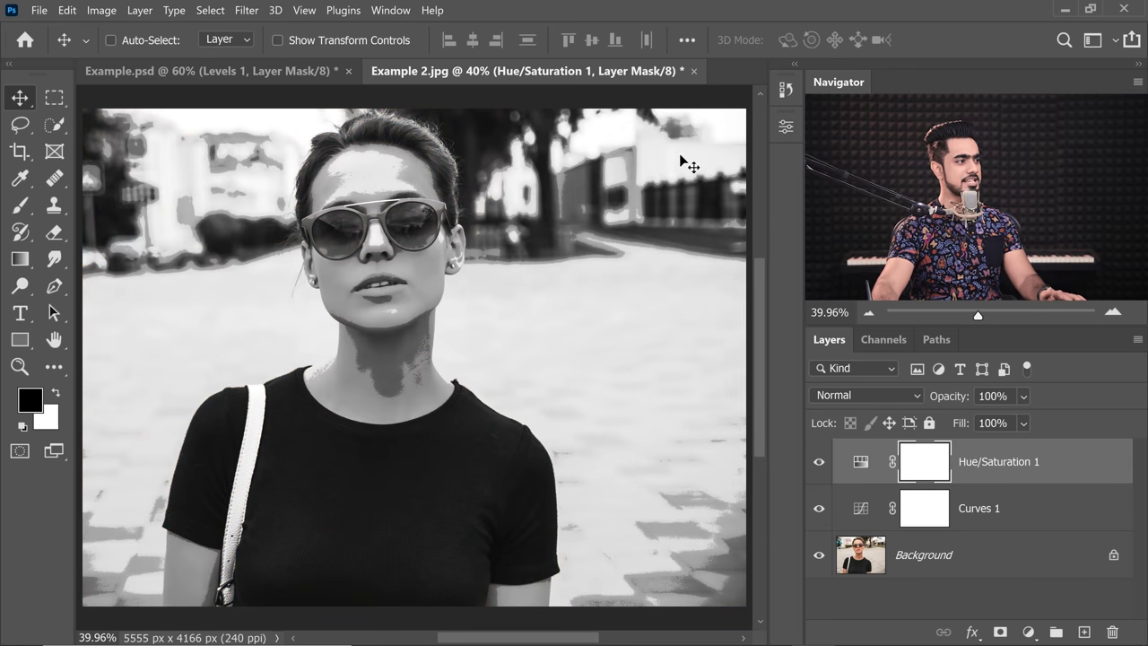
# Redraw the Curves 1 freehand curve around its break, raising the midtones and shifting the gap toward the highlights.
pyautogui.click(860, 509)
pyautogui.click(859, 510)
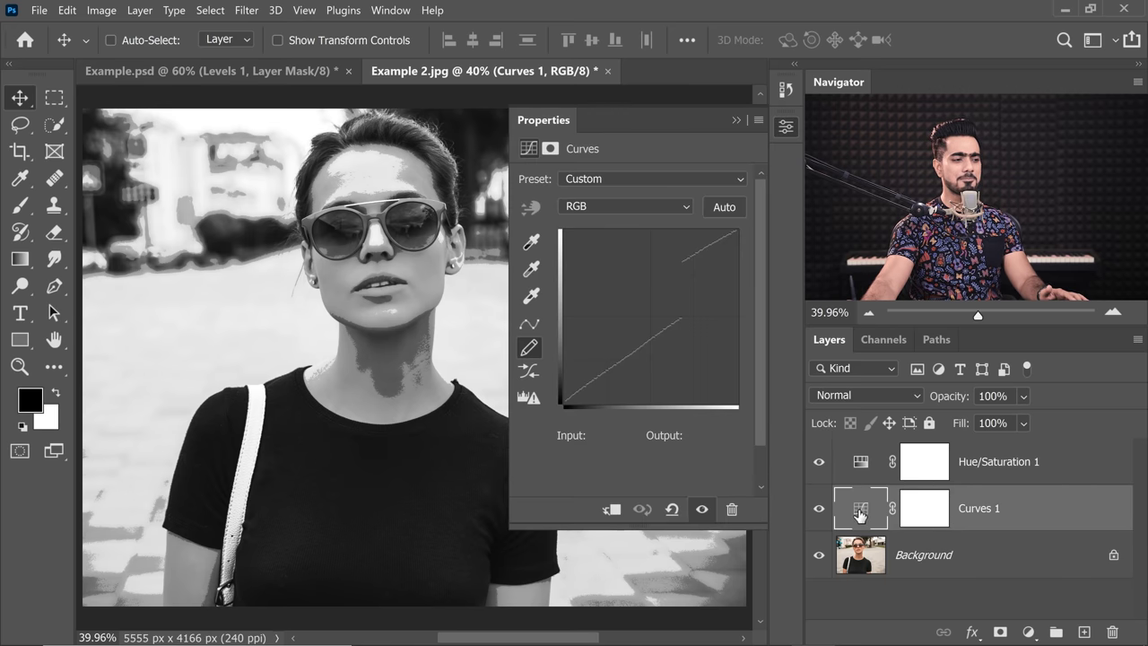
pyautogui.moveTo(682, 260)
pyautogui.mouseDown()
pyautogui.moveTo(743, 224)
pyautogui.moveTo(618, 287)
pyautogui.moveTo(634, 288)
pyautogui.mouseUp()
pyautogui.moveTo(696, 266)
pyautogui.mouseDown()
pyautogui.moveTo(731, 241)
pyautogui.moveTo(633, 299)
pyautogui.moveTo(690, 304)
pyautogui.moveTo(545, 411)
pyautogui.moveTo(668, 308)
pyautogui.mouseUp()
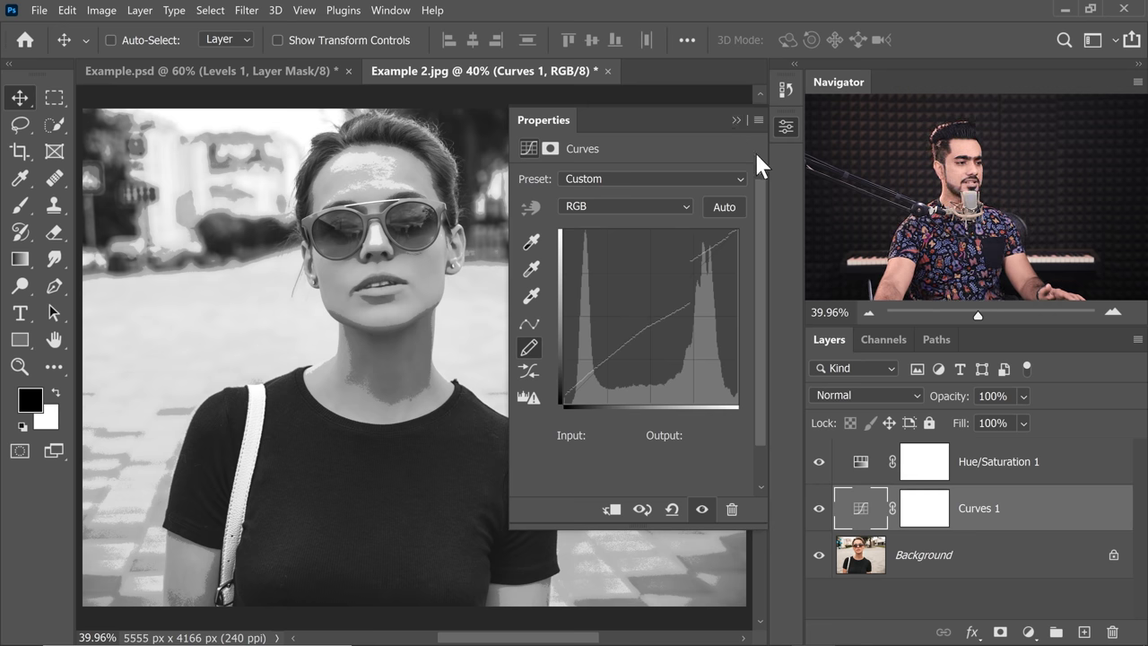
# Add a second Curves layer above Curves 1 and draw a broken freehand curve with lifted shadows and a separate highlight segment.
pyautogui.click(1030, 630)
pyautogui.click(1024, 404)
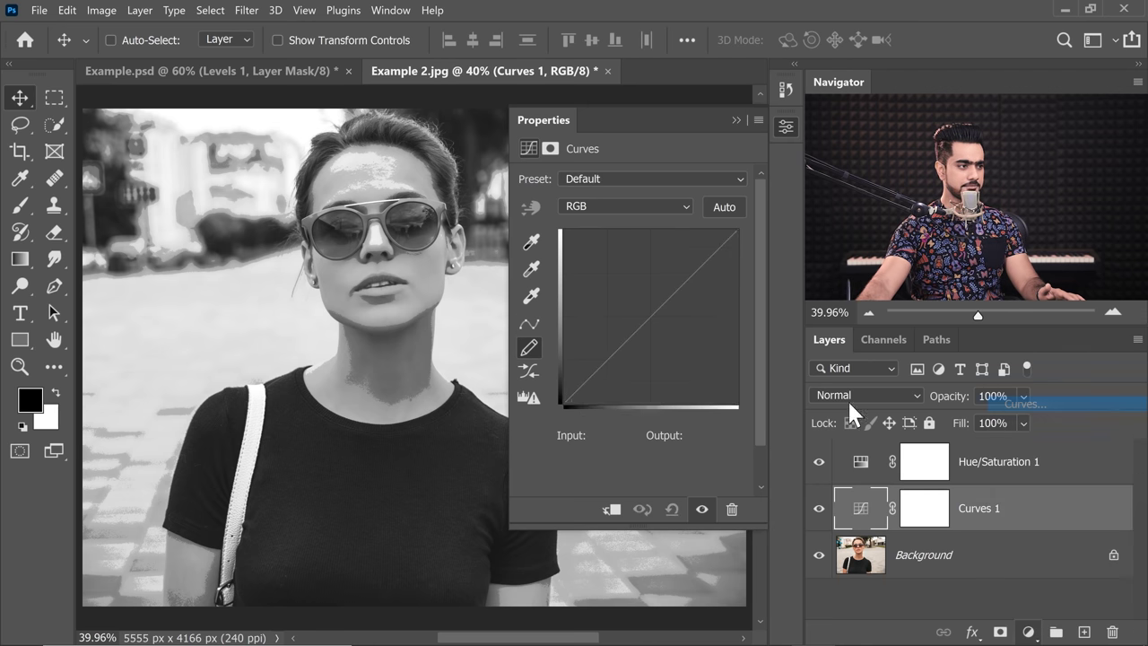
pyautogui.moveTo(565, 372); pyautogui.dragTo(725, 231)
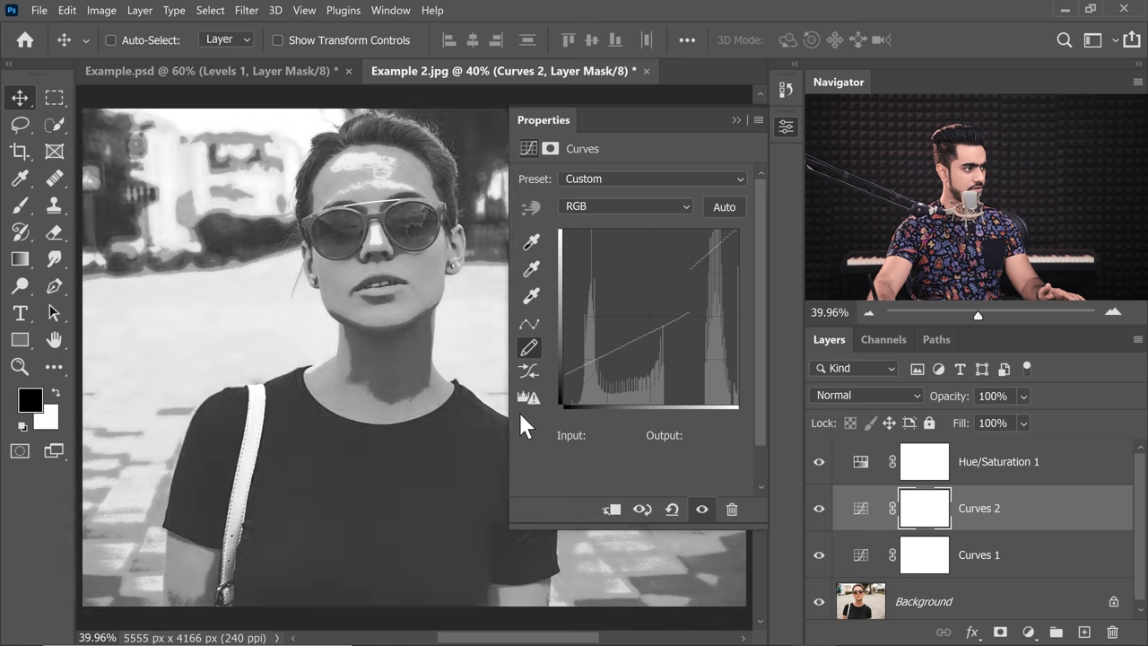
pyautogui.moveTo(567, 399)
pyautogui.mouseDown()
pyautogui.moveTo(642, 301)
pyautogui.moveTo(573, 372)
pyautogui.moveTo(619, 351)
pyautogui.mouseUp()
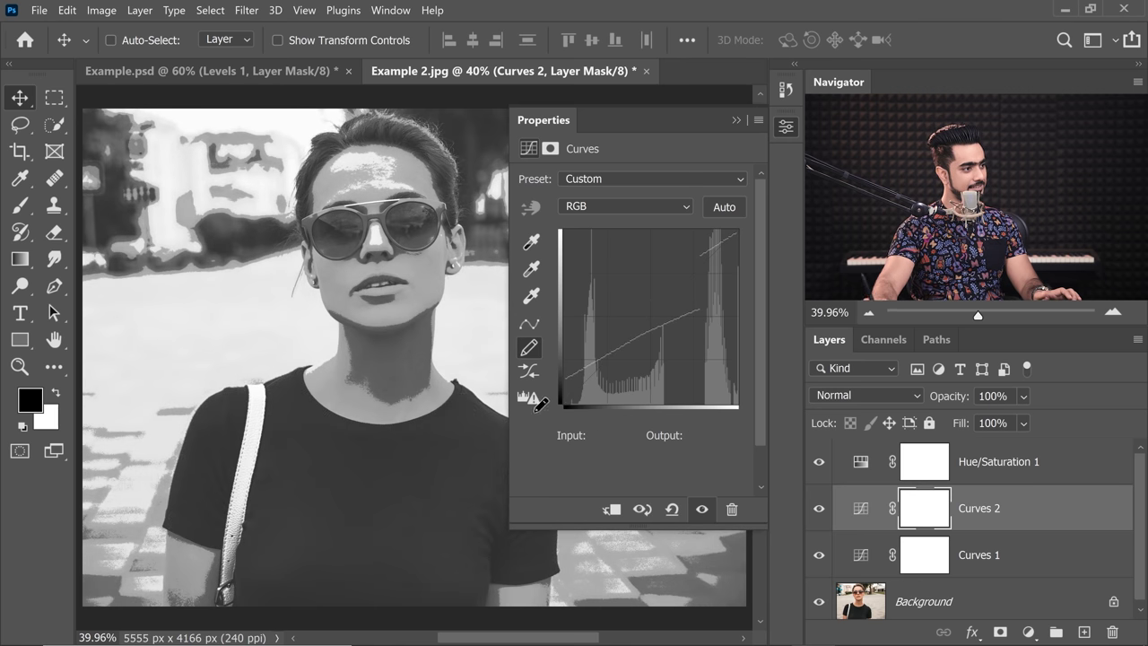
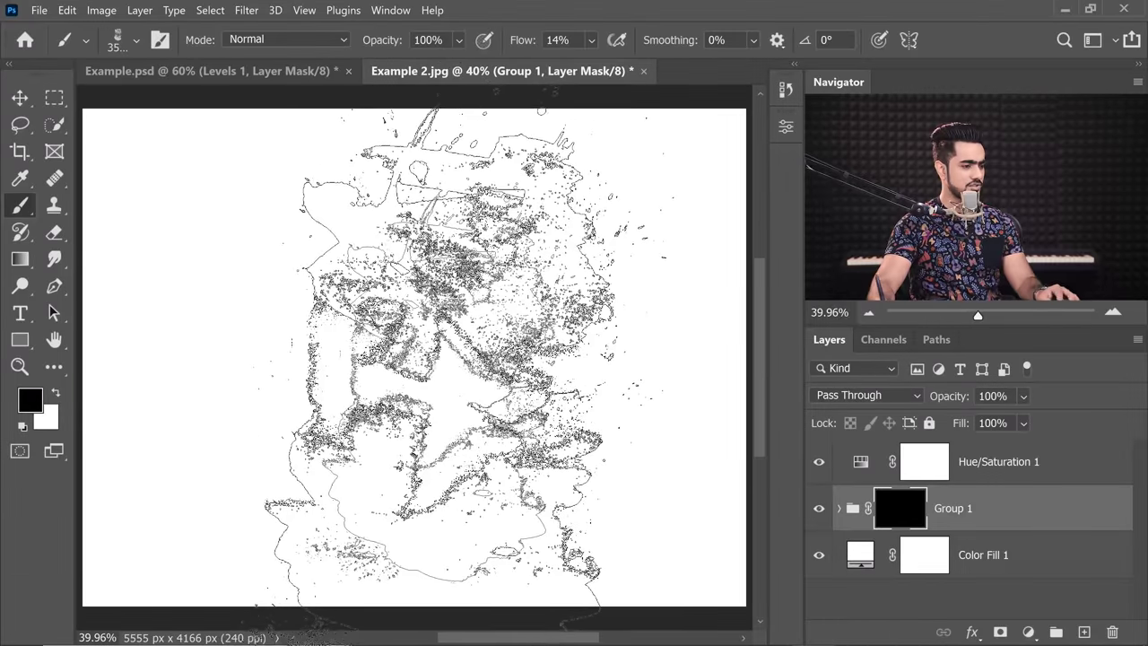
# Paint the woman into Group 1's black mask in white at 100% flow with watercolor brushes, including 40 copy.png.
pyautogui.press('x')
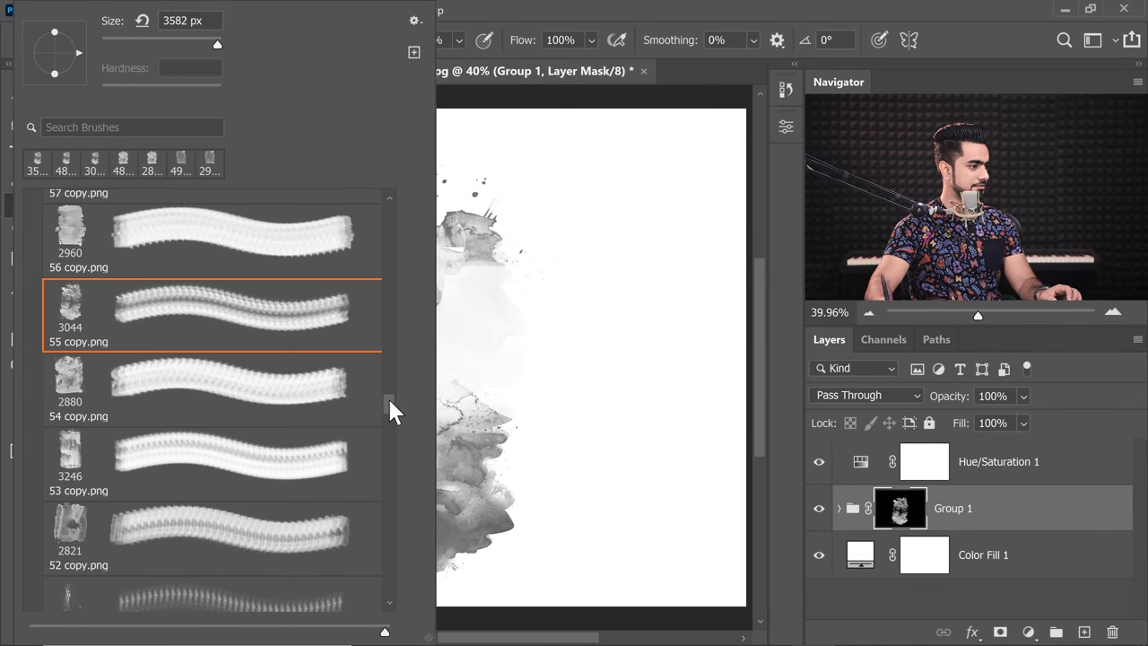
pyautogui.moveTo(388, 396); pyautogui.dragTo(387, 451)
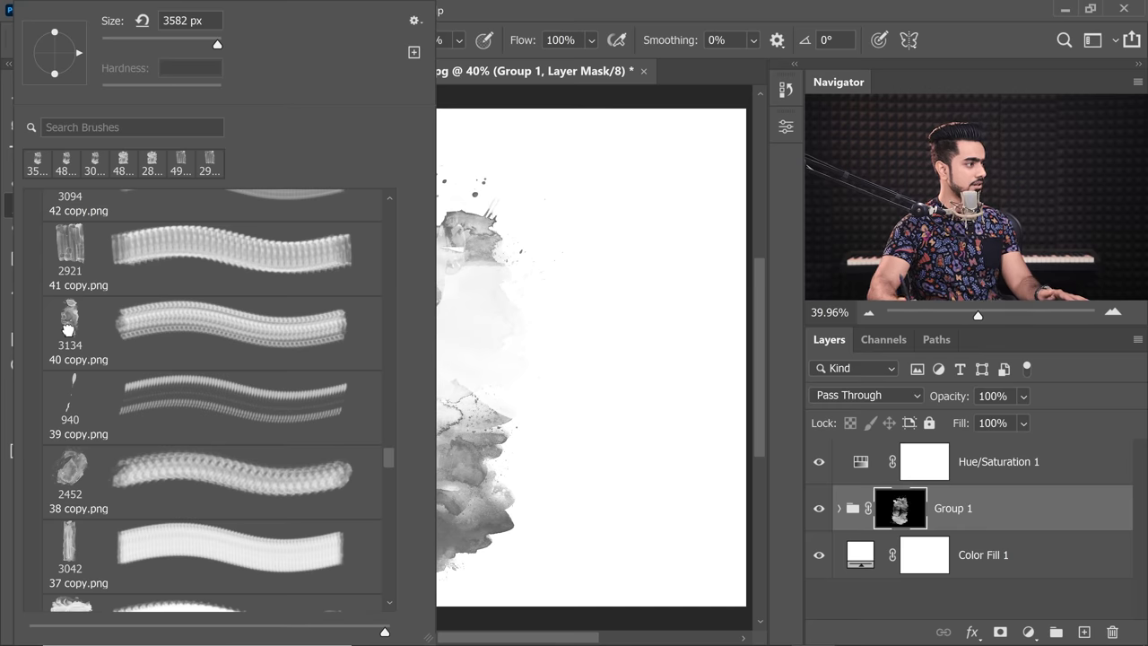
pyautogui.click(68, 329)
pyautogui.click(759, 356)
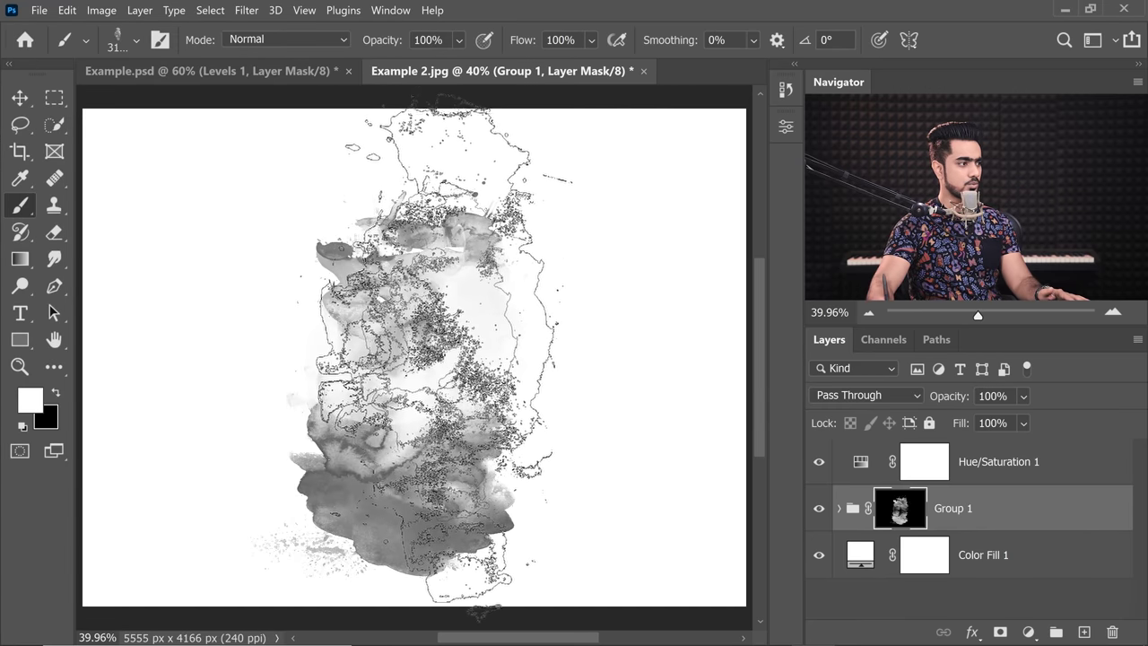
pyautogui.click(407, 349)
pyautogui.click(394, 346)
pyautogui.click(503, 355)
pyautogui.click(476, 350)
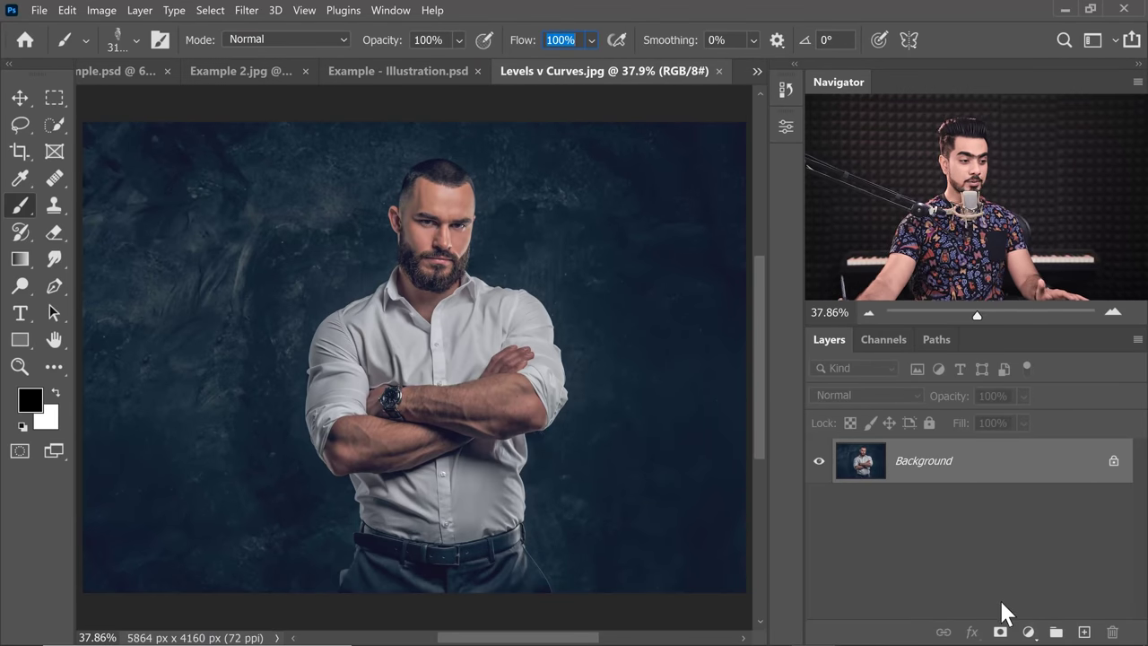
# Add a Curves layer to Levels v Curves.jpg and draw a freehand S-curve with raised highlights and lowered shadows.
pyautogui.click(1029, 632)
pyautogui.click(1013, 420)
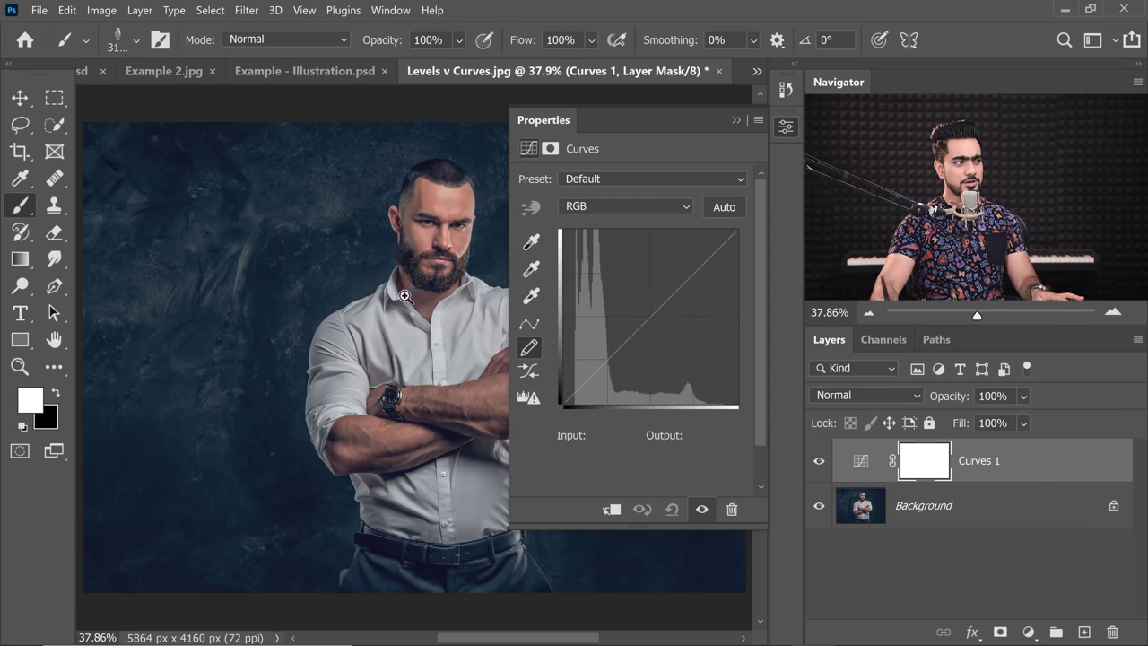
pyautogui.scroll(1, 416, 299)
pyautogui.scroll(1, 416, 299)
pyautogui.moveTo(415, 300); pyautogui.dragTo(310, 333)
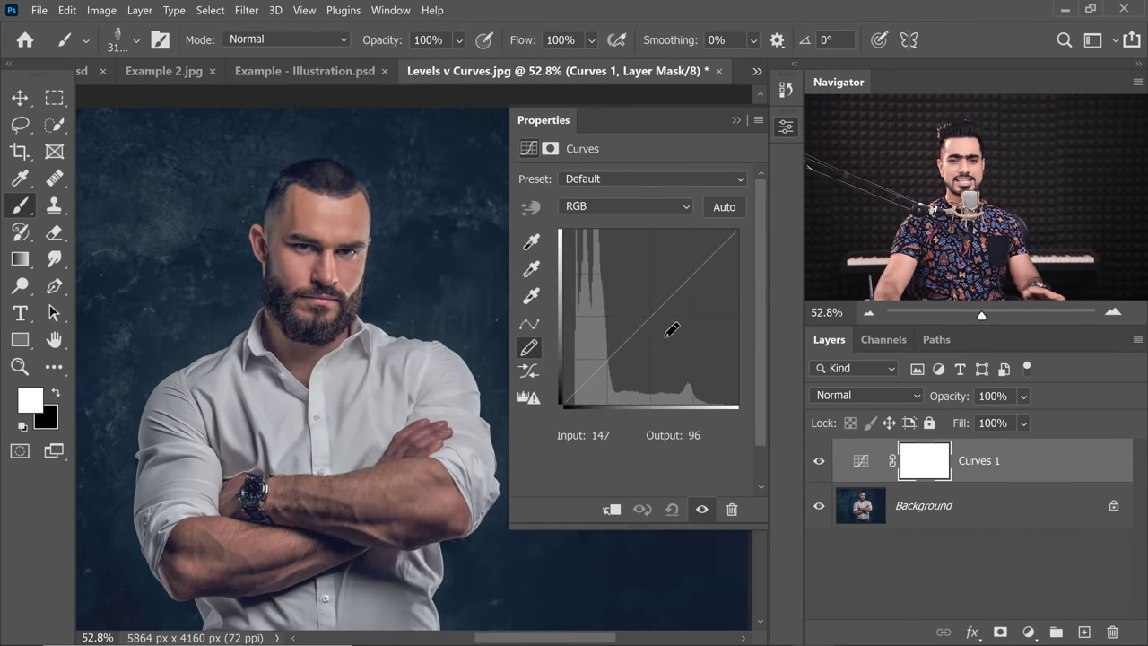
pyautogui.click(20, 98)
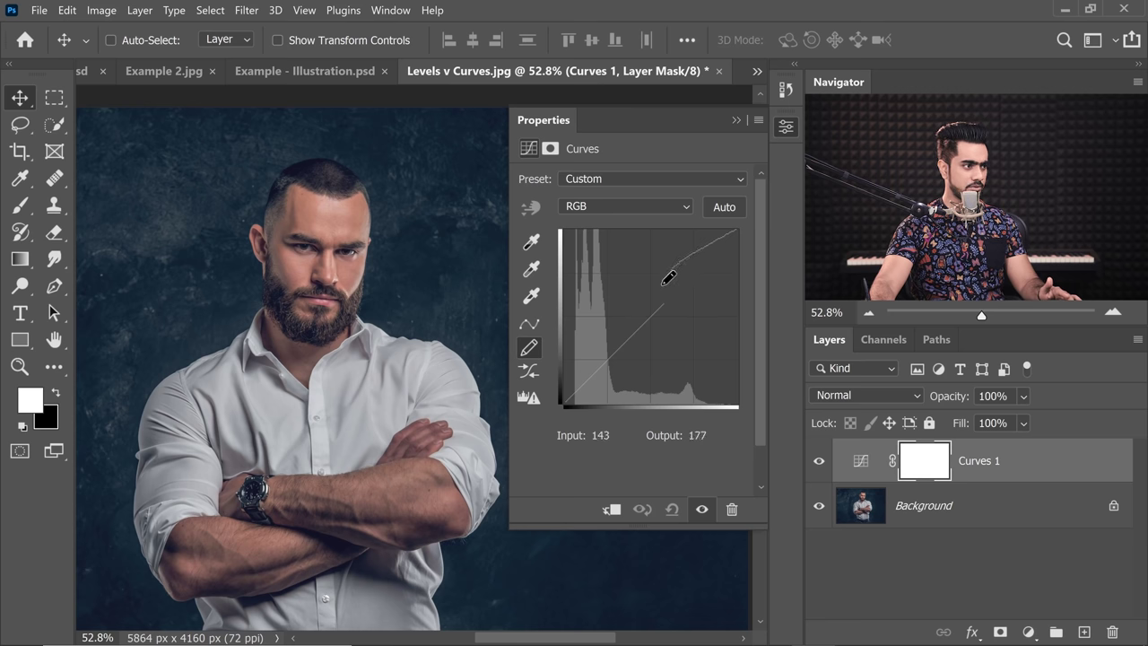
pyautogui.moveTo(660, 295); pyautogui.dragTo(658, 301)
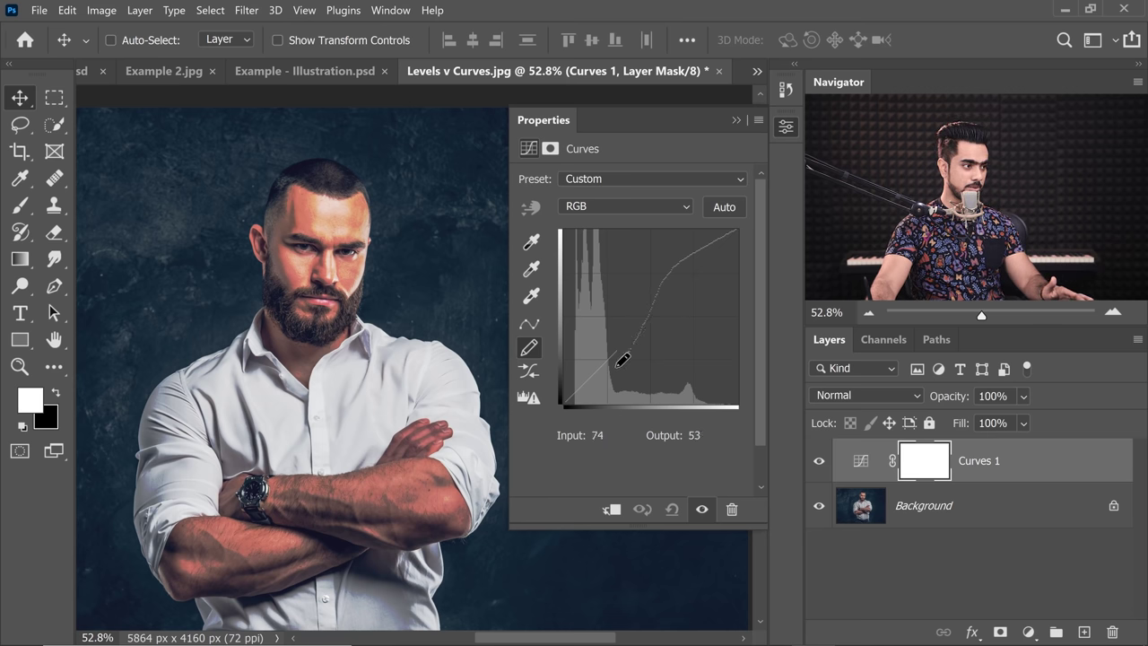
pyautogui.moveTo(616, 368); pyautogui.dragTo(594, 403)
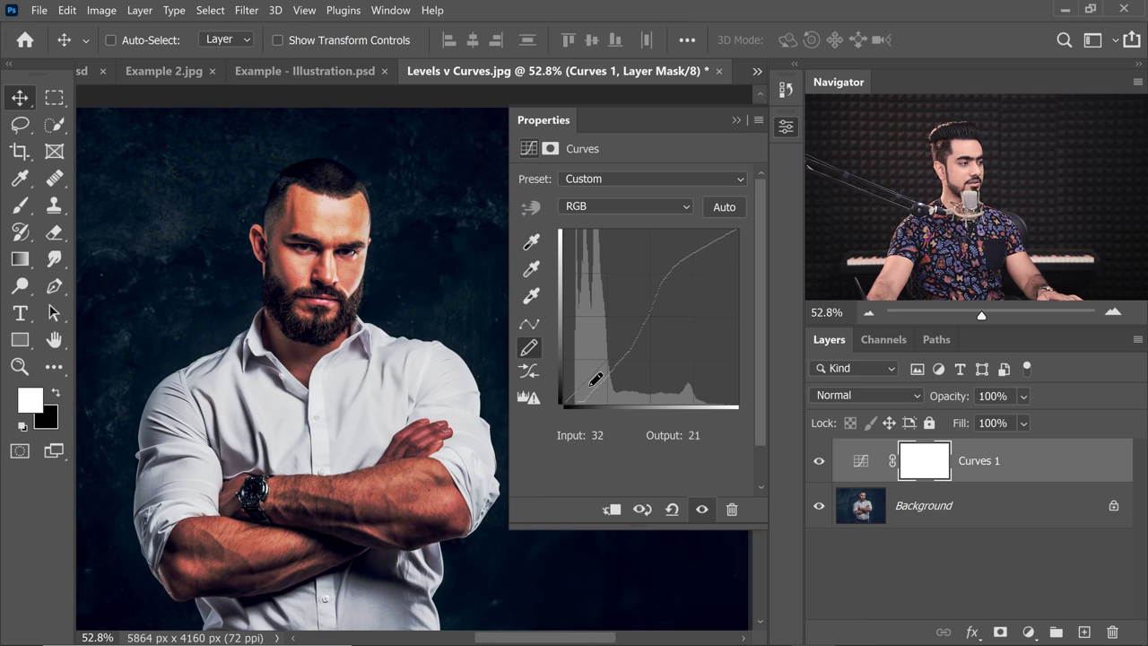
# Convert the freehand curve to editable points and move its black point to input 18, output 0.
pyautogui.moveTo(300, 221); pyautogui.dragTo(351, 233)
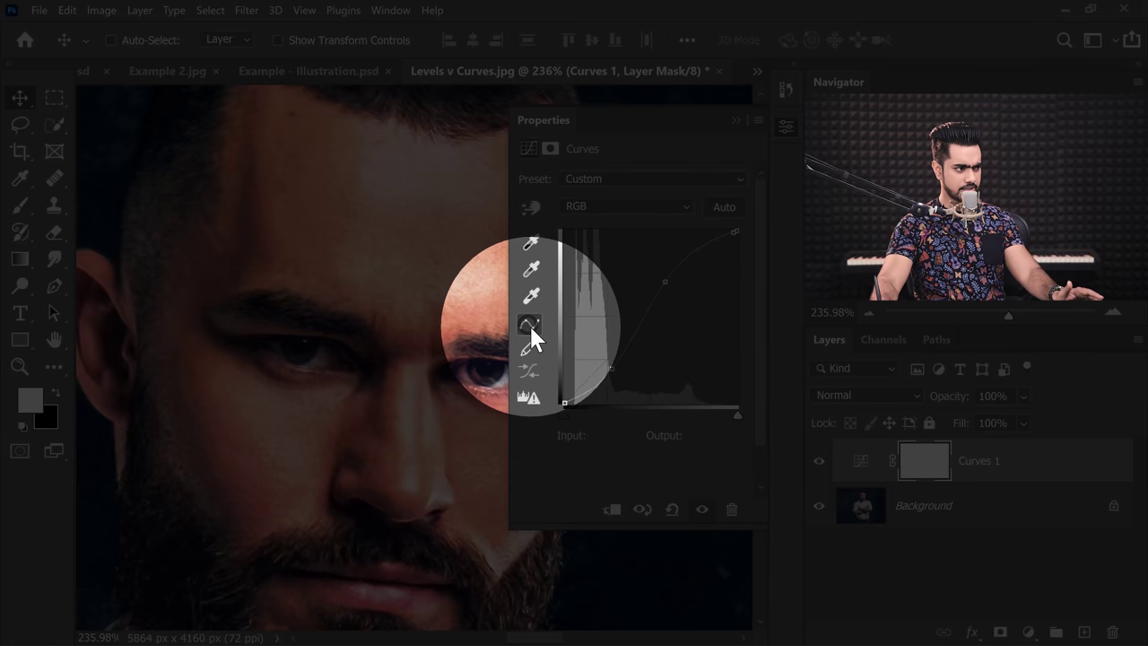
pyautogui.click(529, 325)
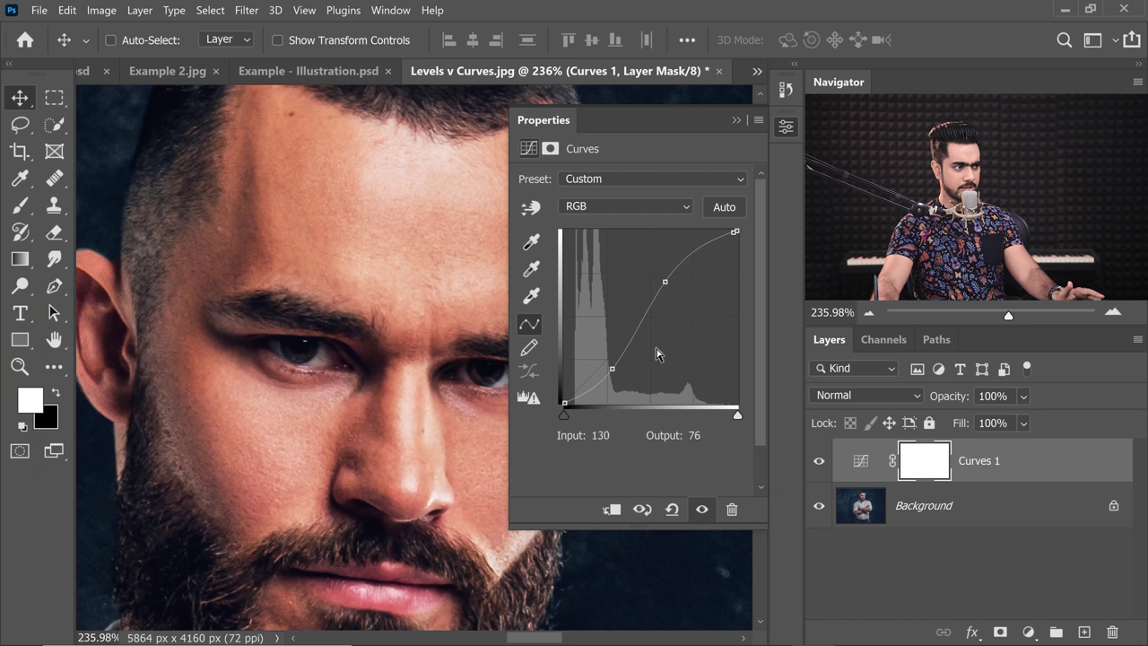
pyautogui.click(565, 406)
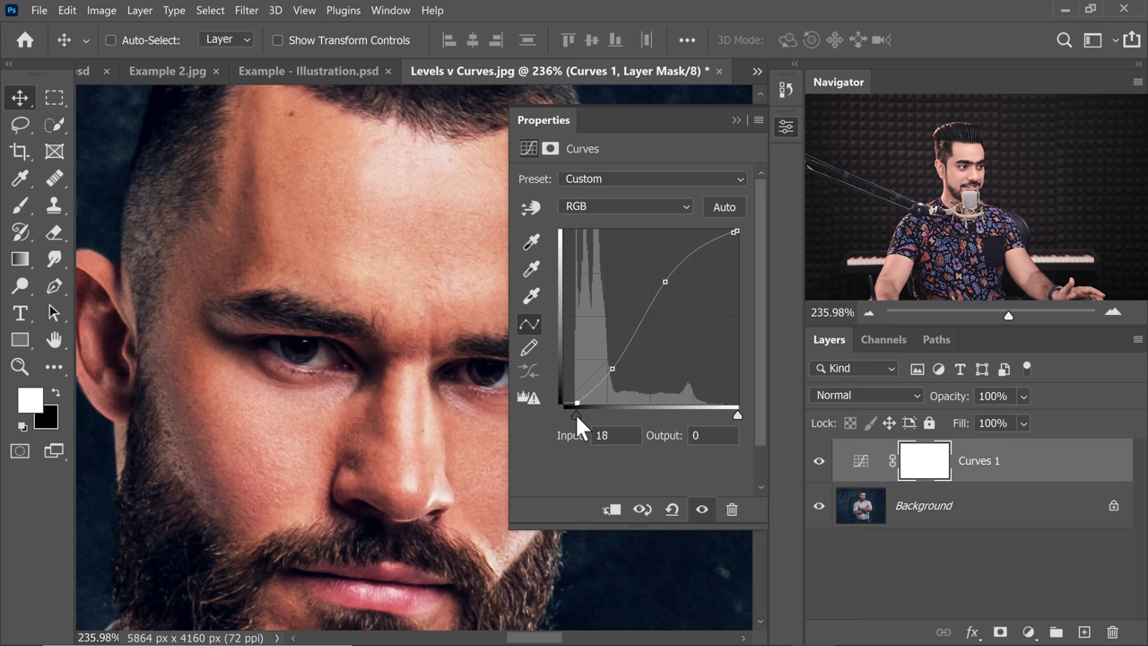
# Compare the whole photo with and without the Curves 1 adjustment.
pyautogui.hotkey('ctrl', '0')
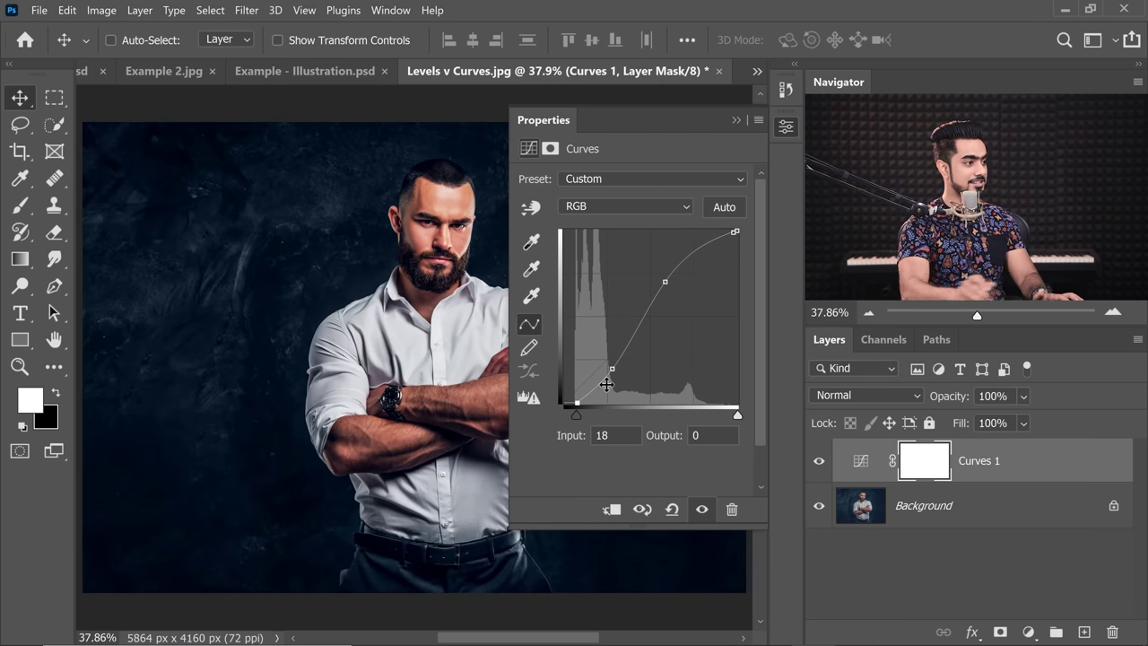
pyautogui.hscroll(3, 442, 338)
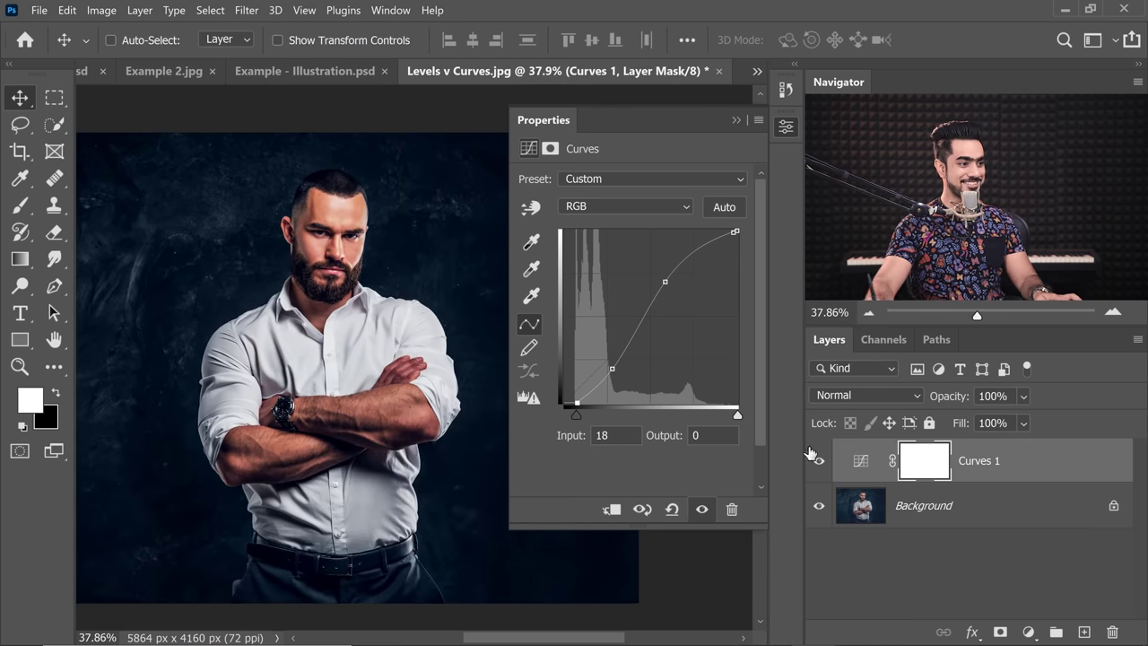
pyautogui.click(818, 462)
pyautogui.click(817, 462)
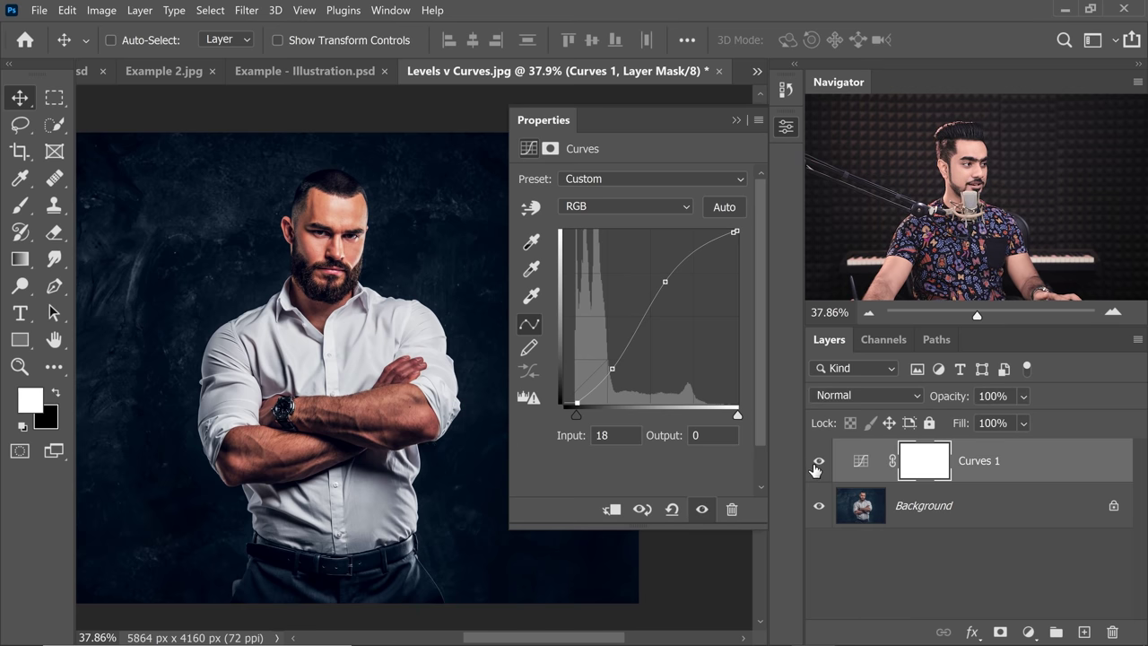